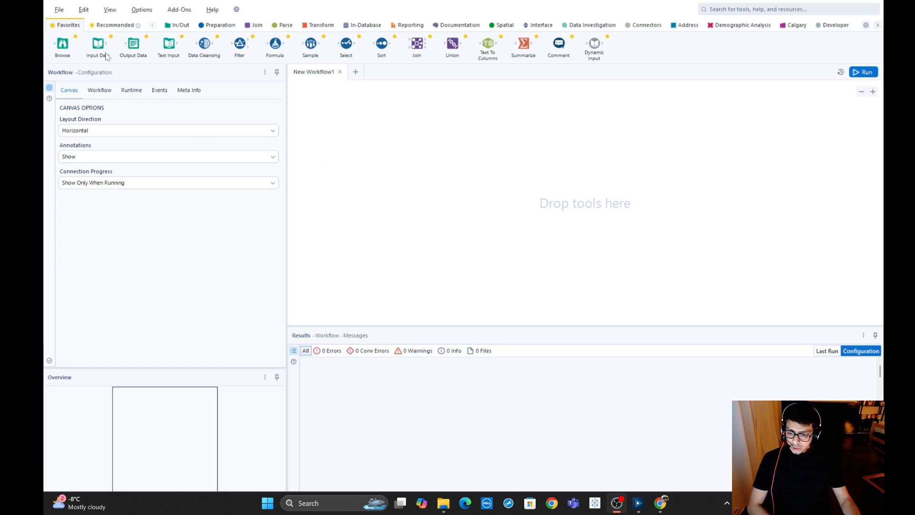
Add an Input Data tool to the canvas and connect it to the Orders sheet of the Excel file "sample_superstore - Copy".
left_click_drag(205, 46, 208, 49)
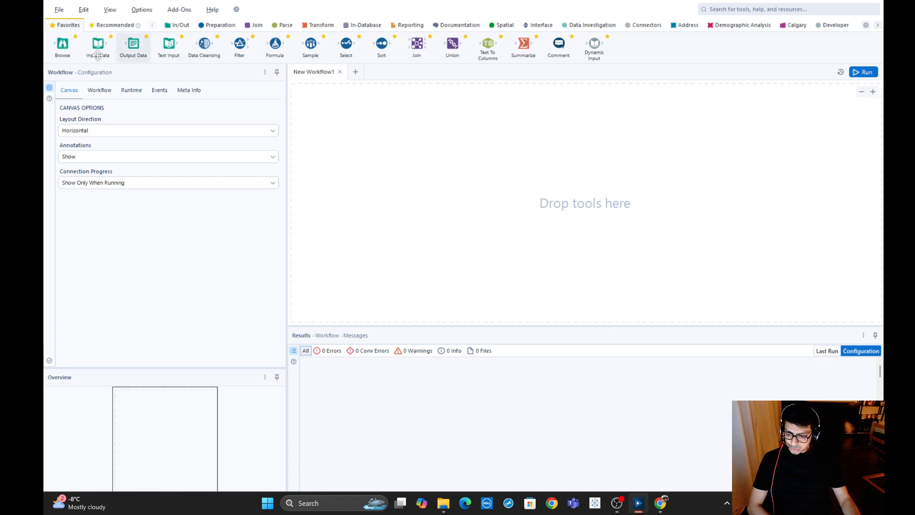
left_click_drag(96, 45, 316, 162)
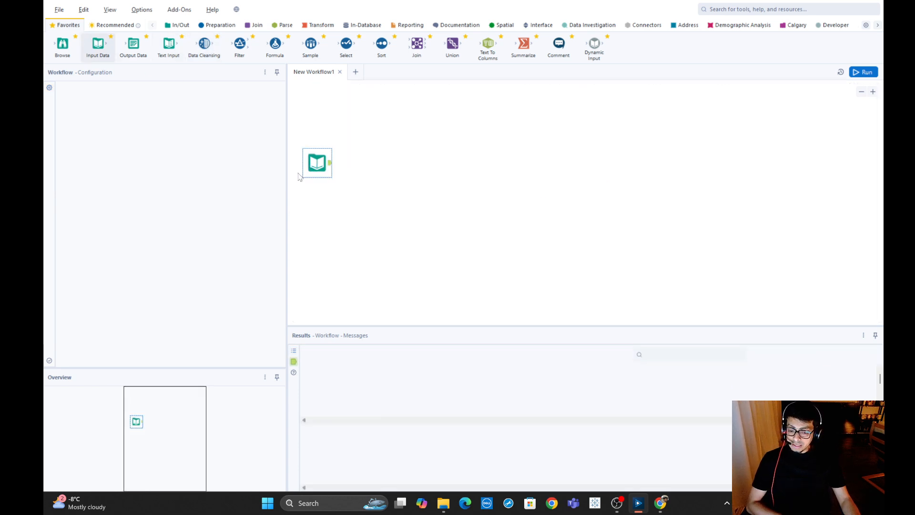
left_click(152, 110)
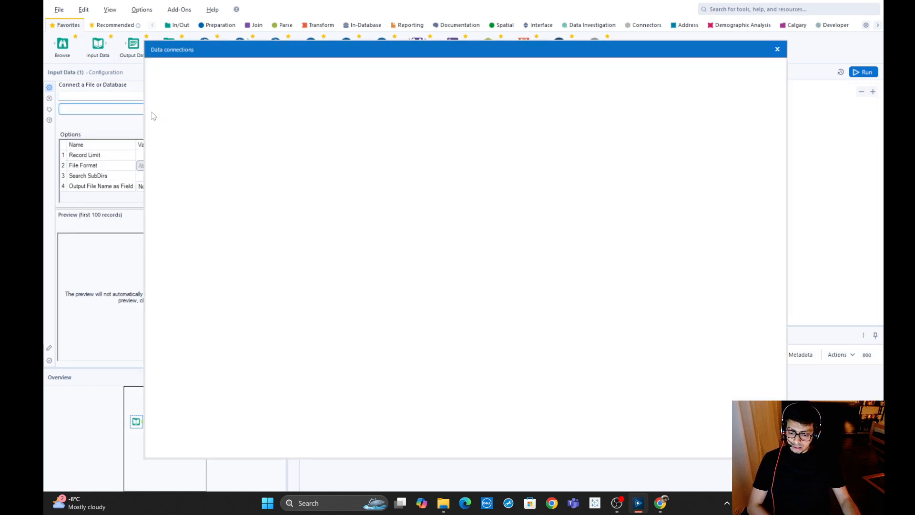
left_click(181, 92)
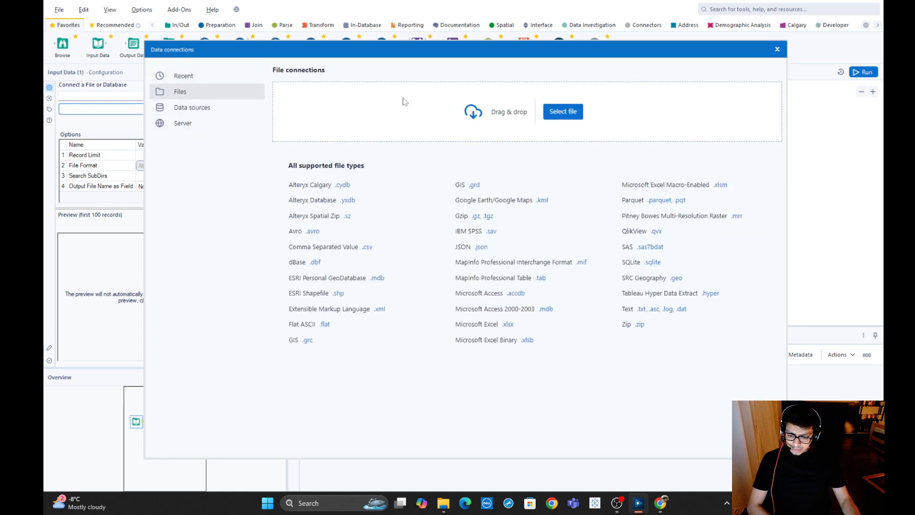
left_click(567, 112)
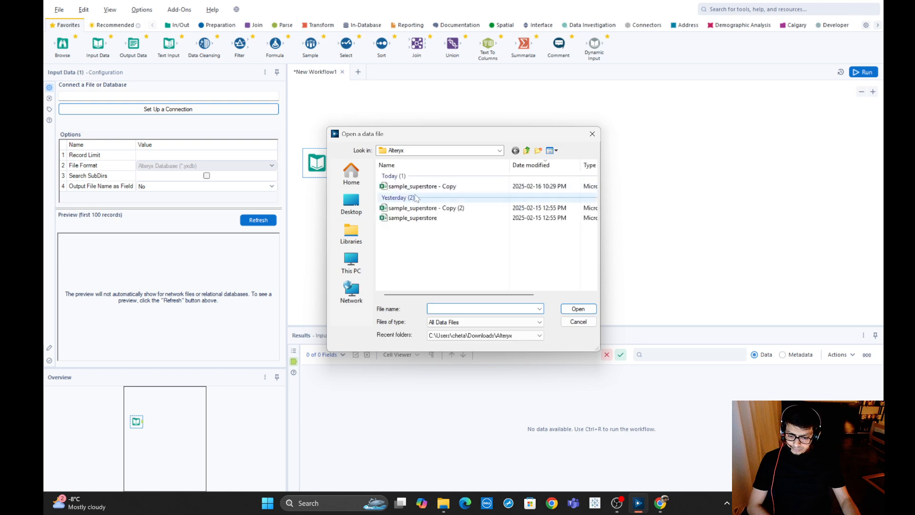
left_click(562, 186)
left_click(577, 307)
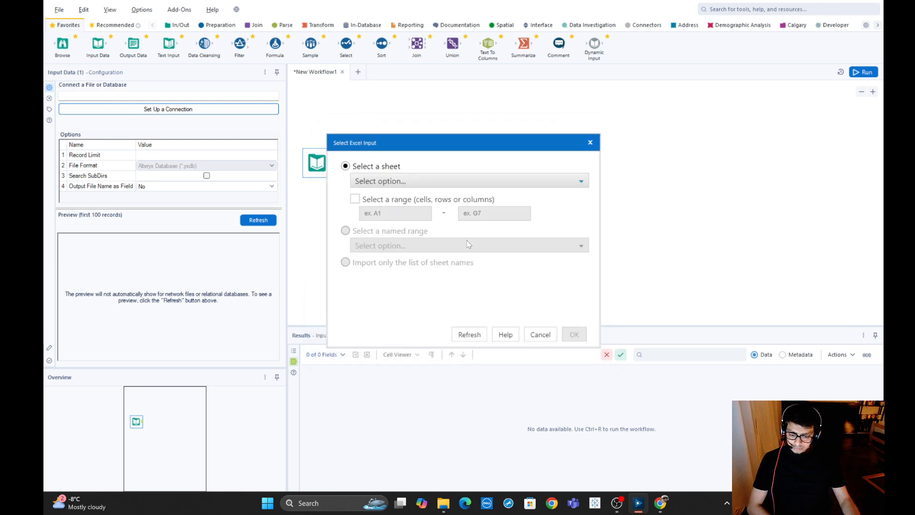
left_click(574, 334)
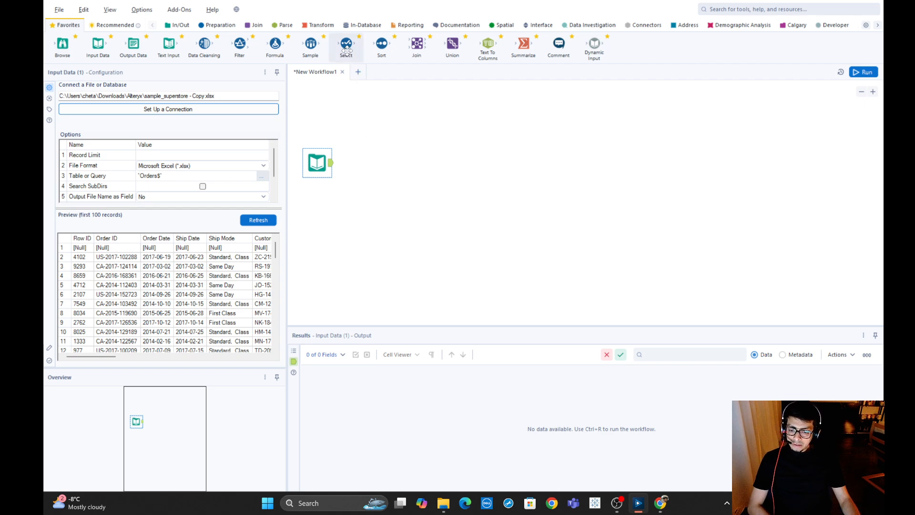
Connect a Select tool to the input data and a Data Cleansing tool to the Select tool's output.
left_click_drag(346, 49, 375, 160)
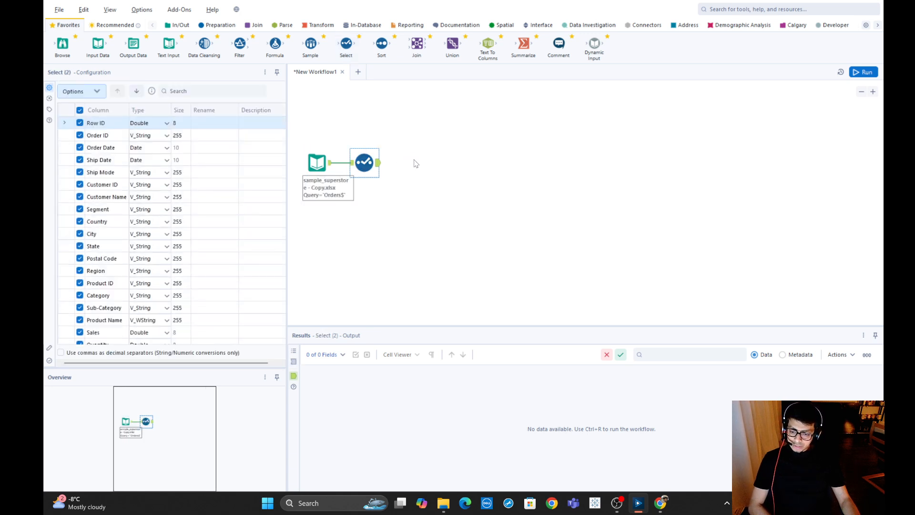
left_click(425, 118)
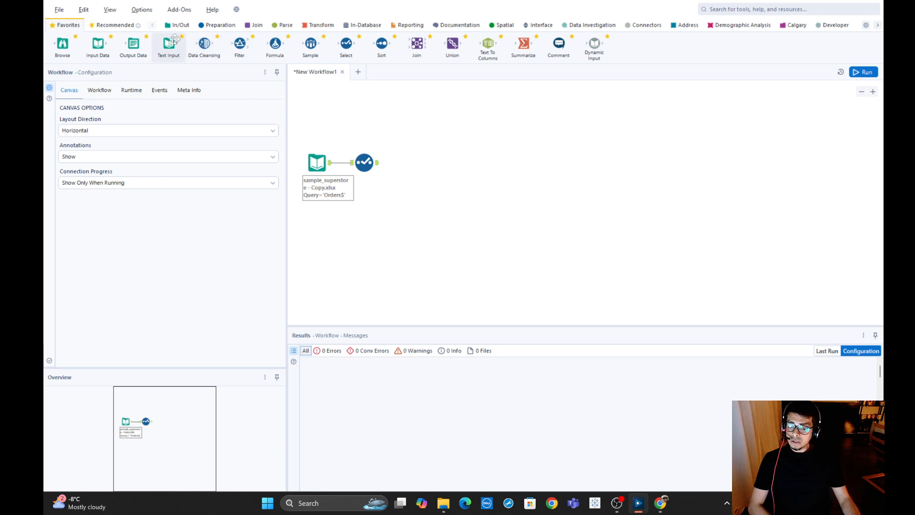
left_click(218, 26)
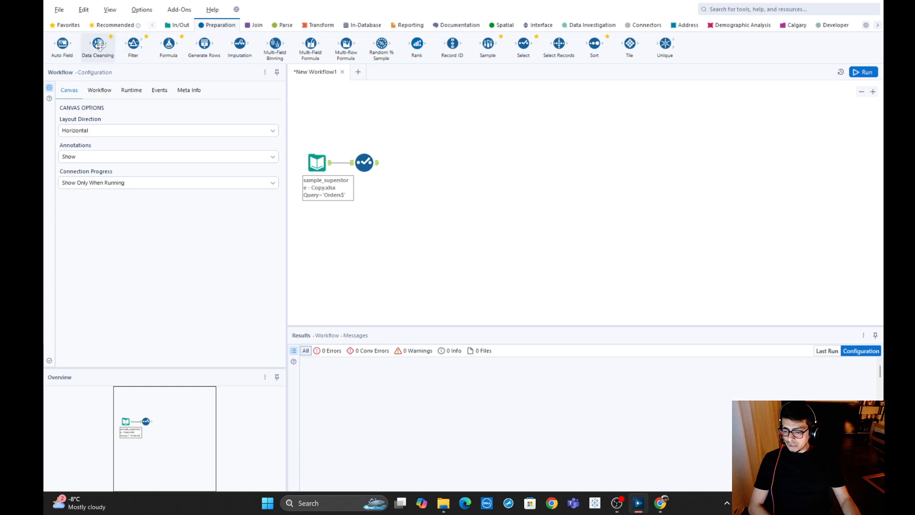
left_click_drag(98, 44, 407, 161)
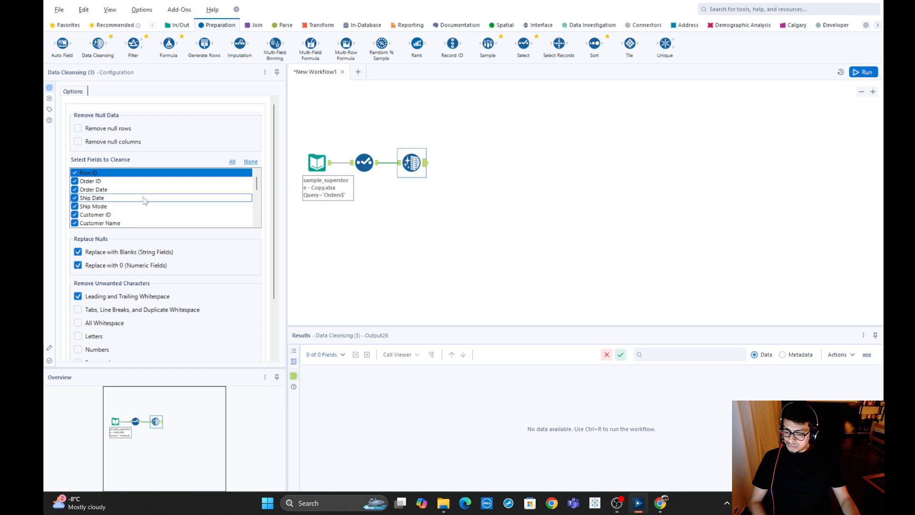
Review the fields to cleanse in the Data Cleansing tool, clearing the whole selection and reselecting all fields.
scroll(109, 216, "down", 4)
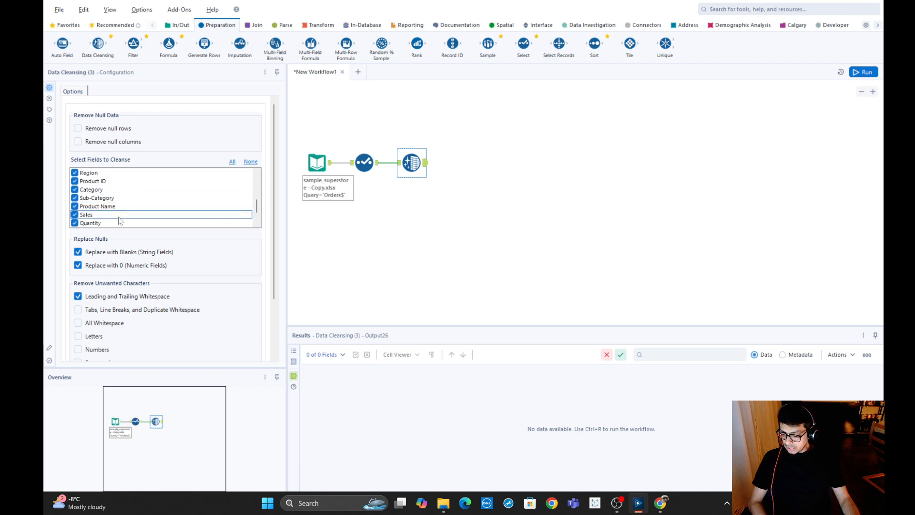
scroll(116, 220, "down", 2)
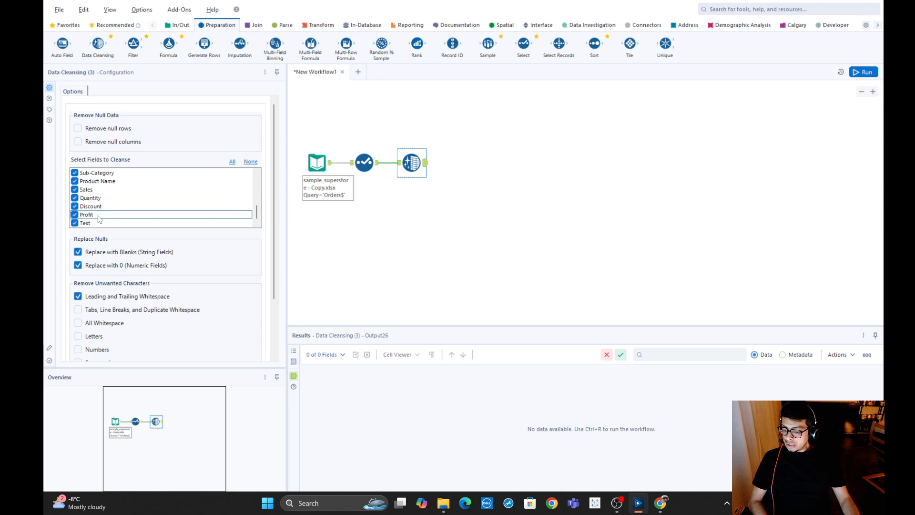
scroll(110, 205, "up", 3)
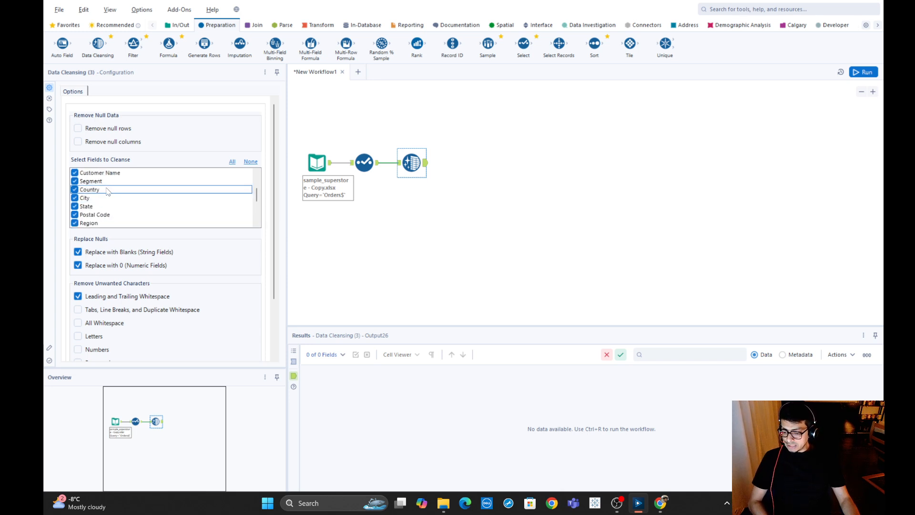
scroll(143, 181, "up", 2)
left_click(193, 172)
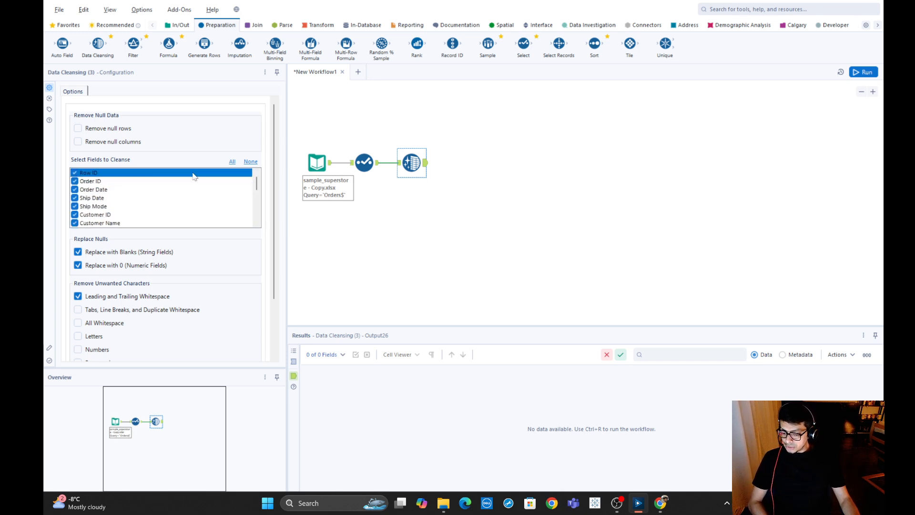
left_click(250, 162)
left_click(76, 182)
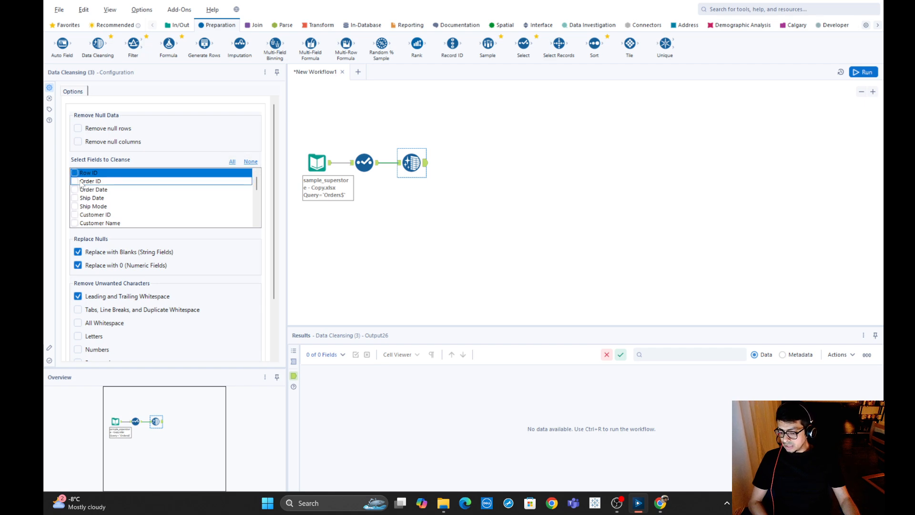
left_click(232, 163)
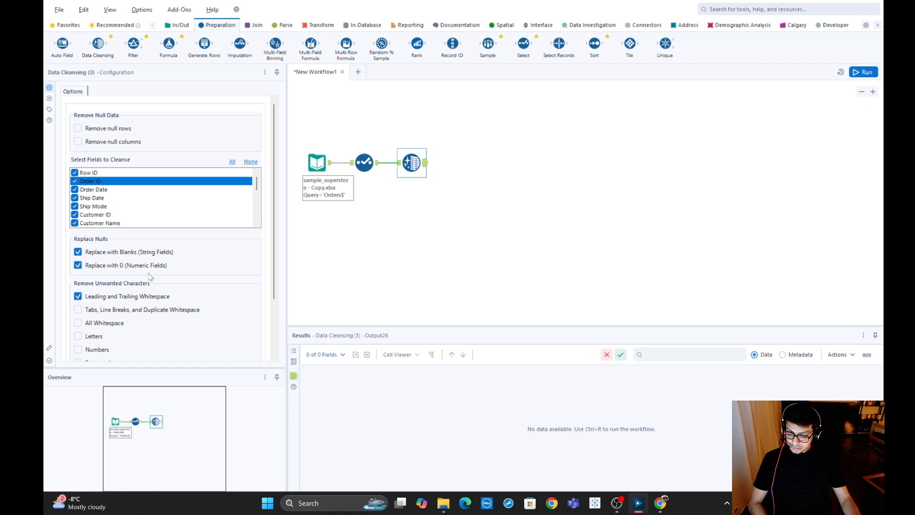
Try the Modify Case option of the Data Cleansing tool, view its case choices and disable it again.
scroll(213, 281, "down", 3)
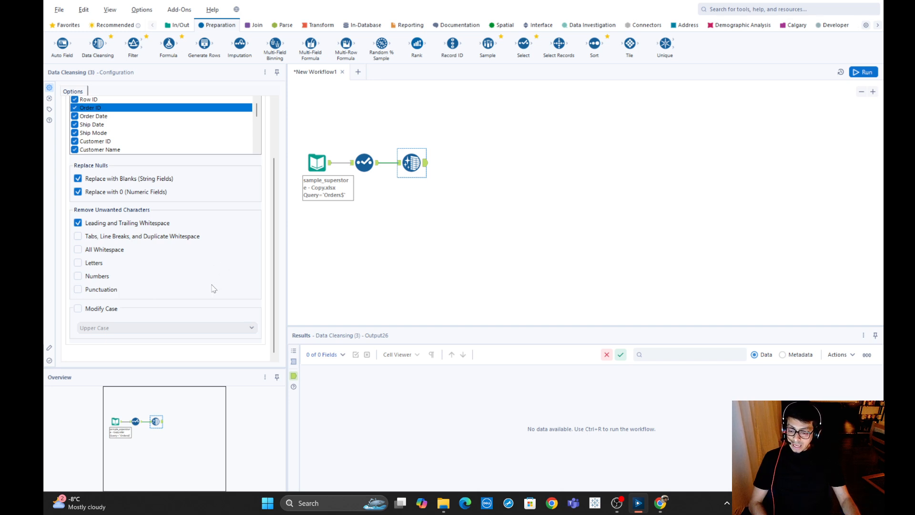
left_click(78, 310)
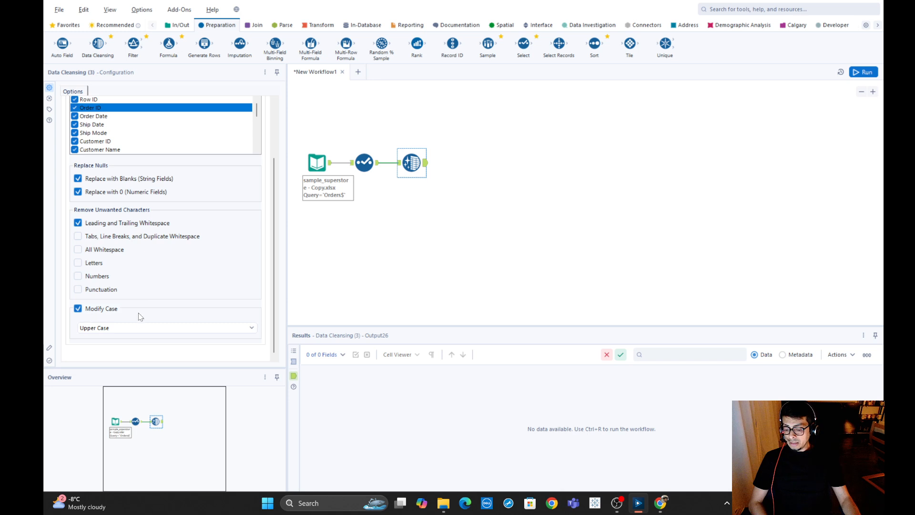
left_click(97, 329)
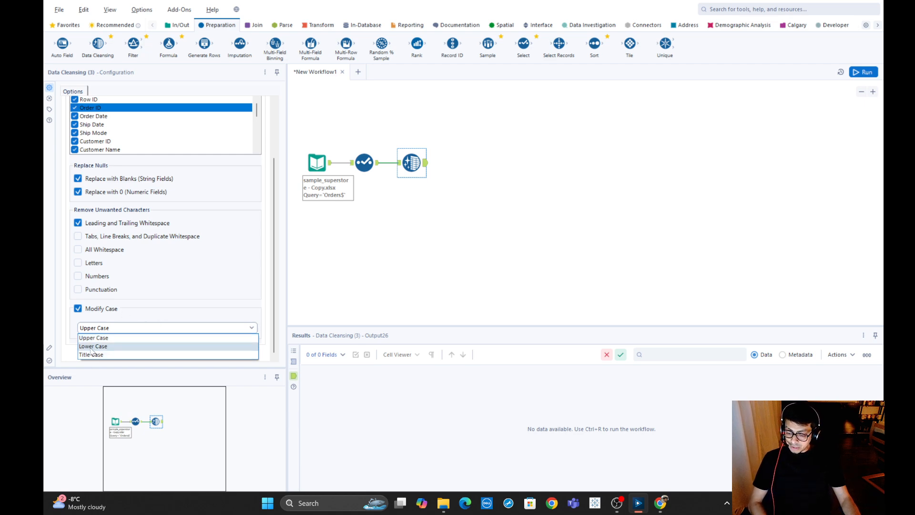
left_click(127, 290)
left_click(78, 308)
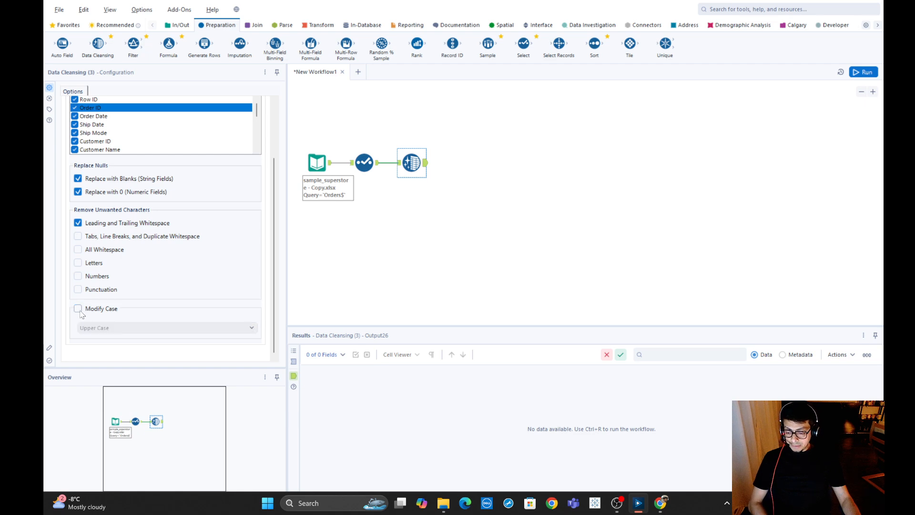
scroll(200, 238, "up", 2)
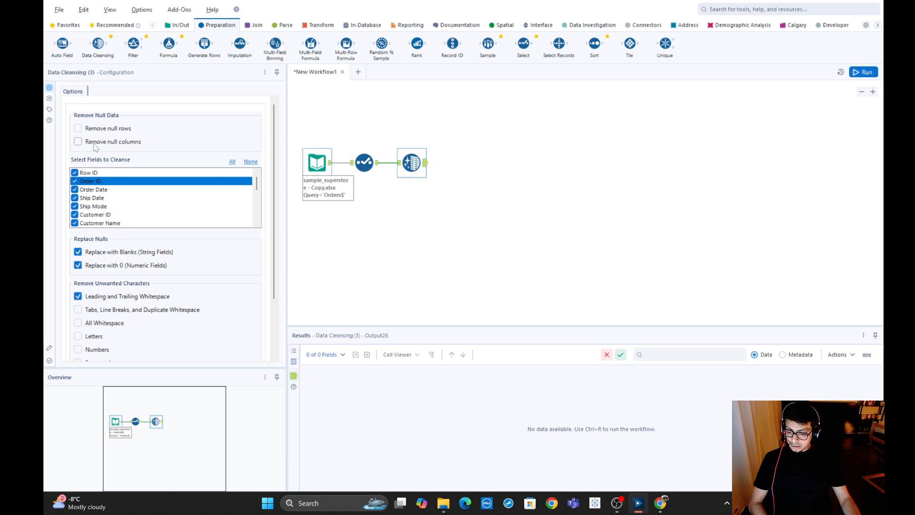
Run the workflow and examine the Select tool's output for null values in the first record and the Test column.
left_click(377, 166)
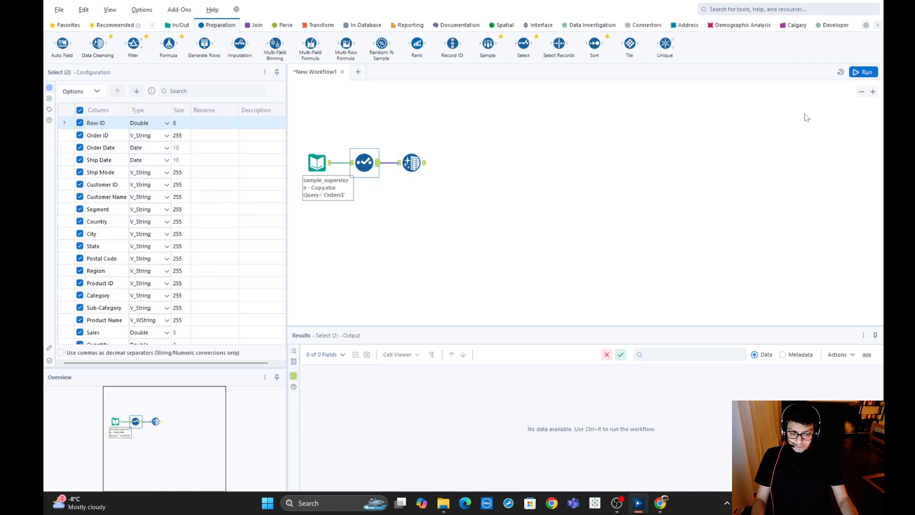
left_click(859, 75)
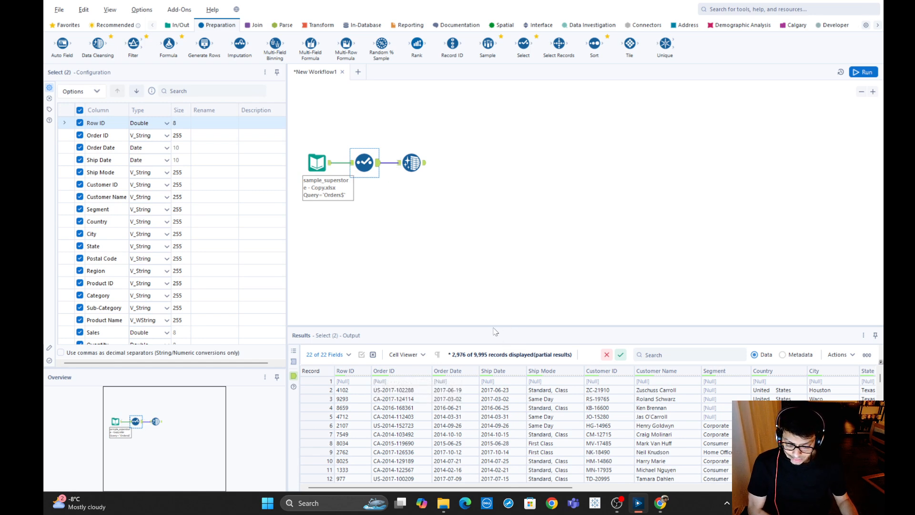
left_click_drag(487, 282, 486, 269)
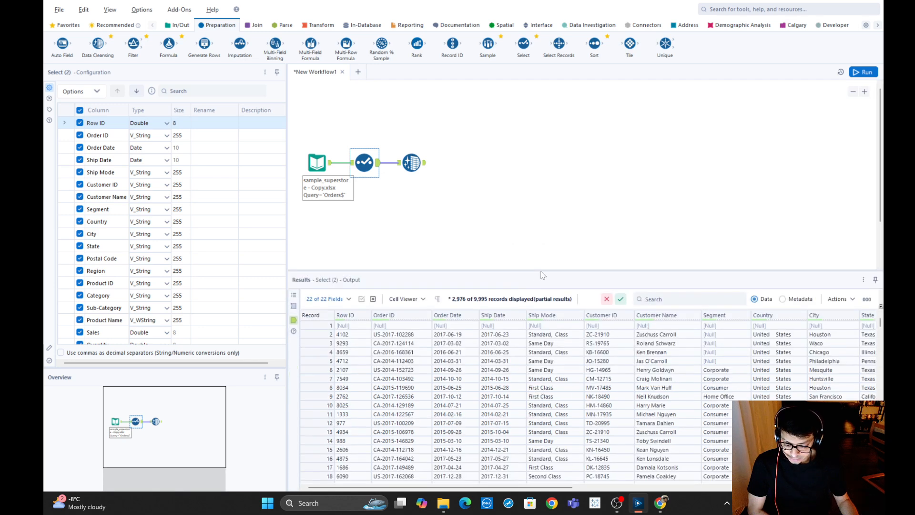
left_click(327, 325)
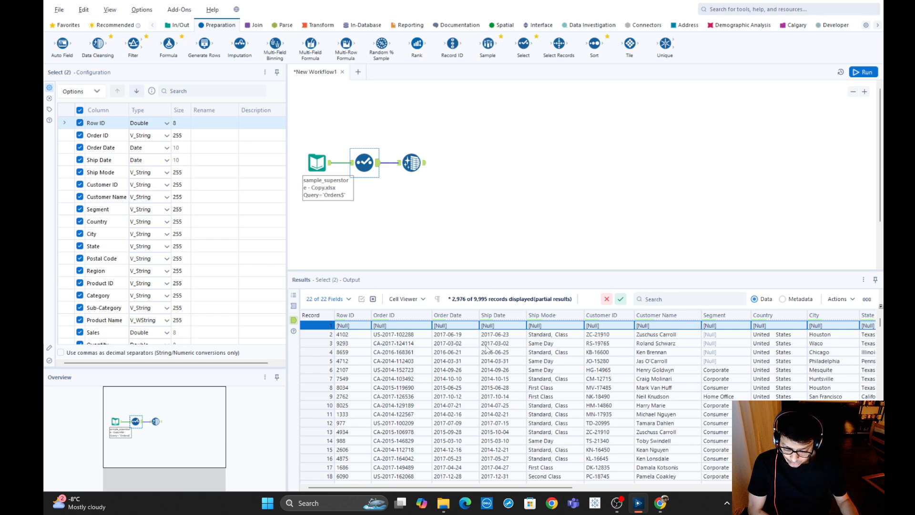
left_click_drag(546, 488, 810, 490)
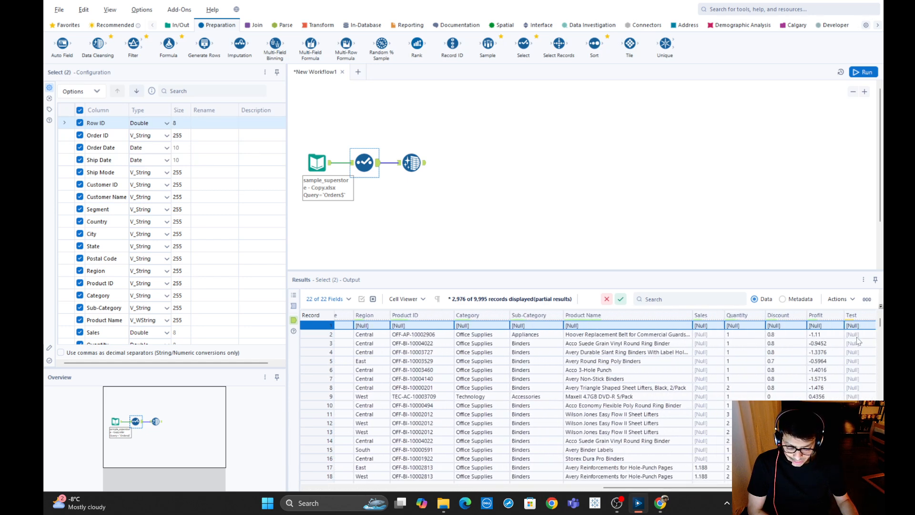
mouse_move(856, 333)
left_mouse_down()
mouse_move(863, 381)
mouse_move(866, 344)
left_mouse_up()
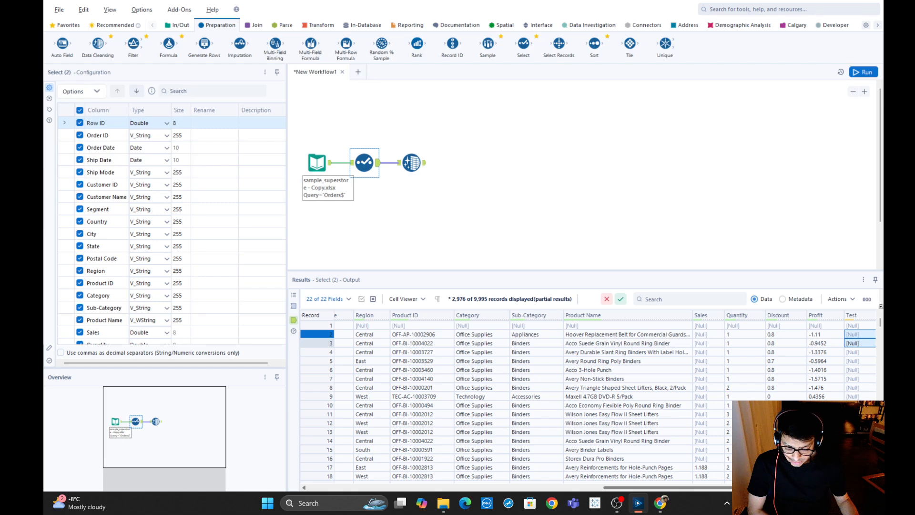
left_click_drag(779, 487, 472, 510)
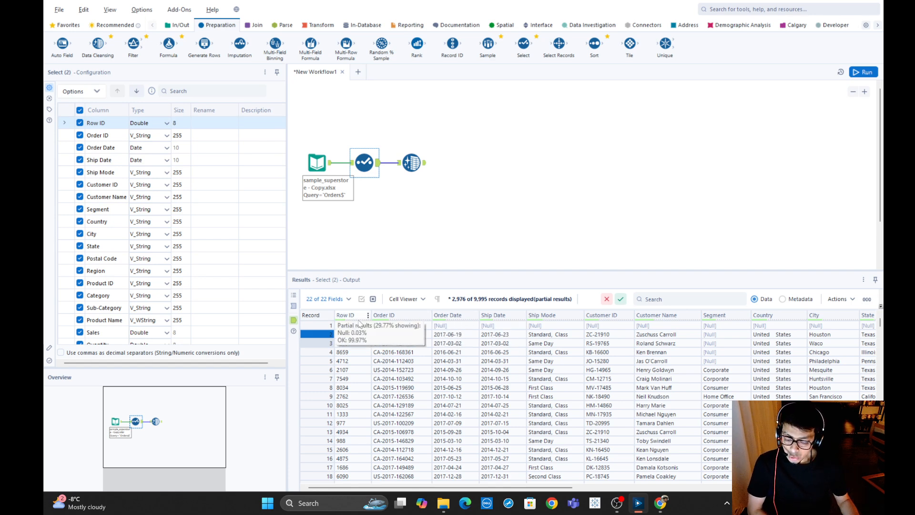
Enable Remove null rows in the Data Cleansing tool and rerun the workflow.
key("ctrl+r")
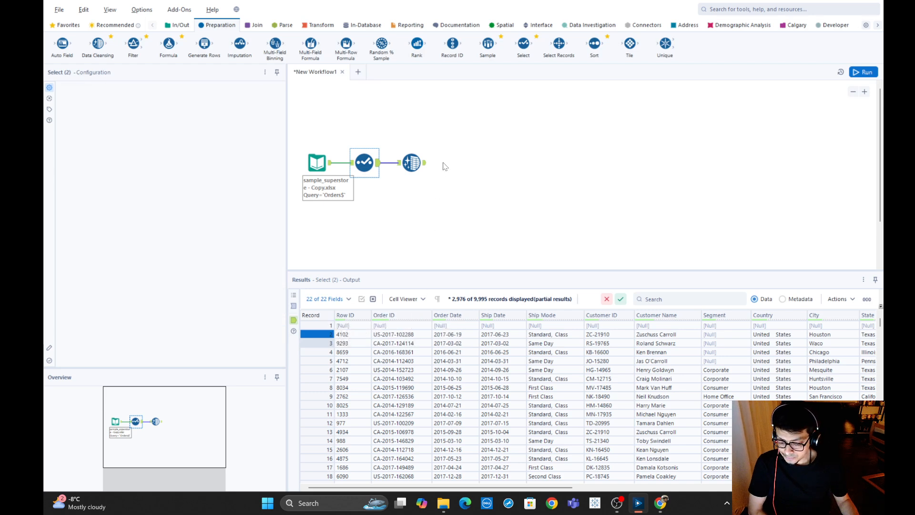
left_click(412, 164)
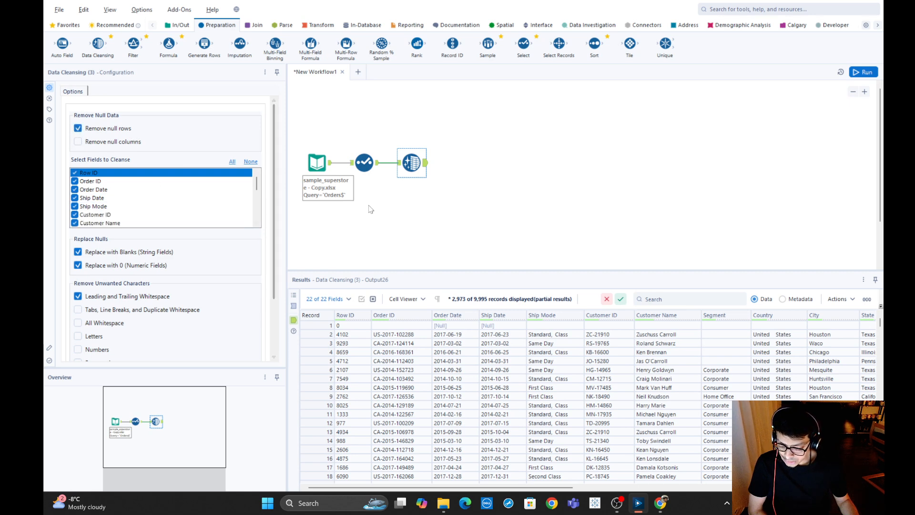
left_click(855, 75)
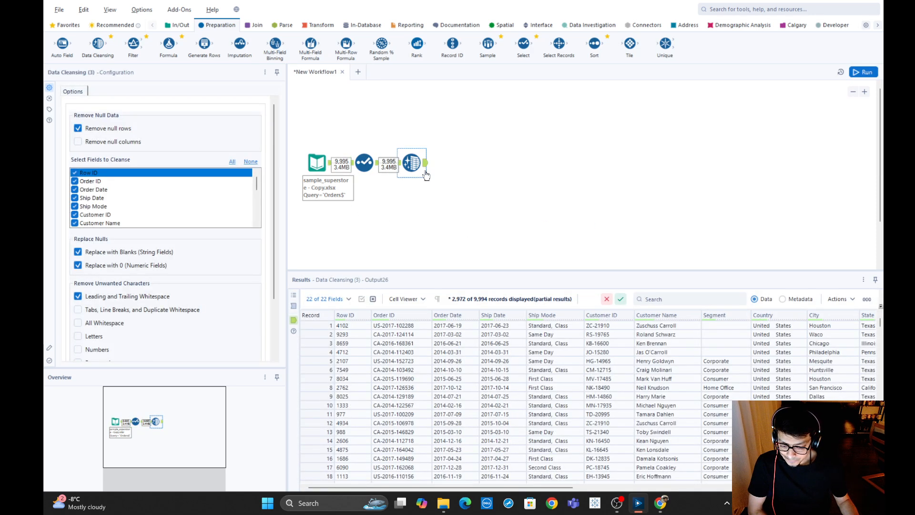
Compare the records output by the Select tool with those output by the Data Cleansing tool.
left_click(420, 170)
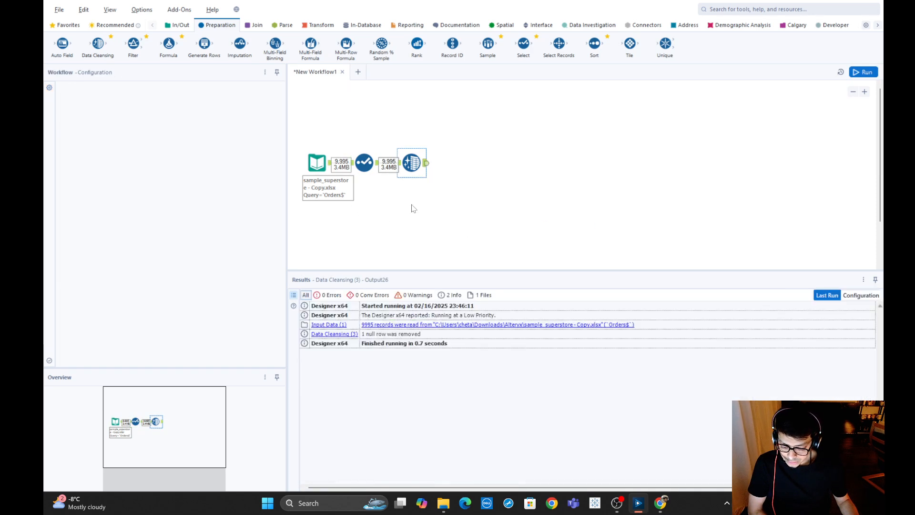
left_click(377, 167)
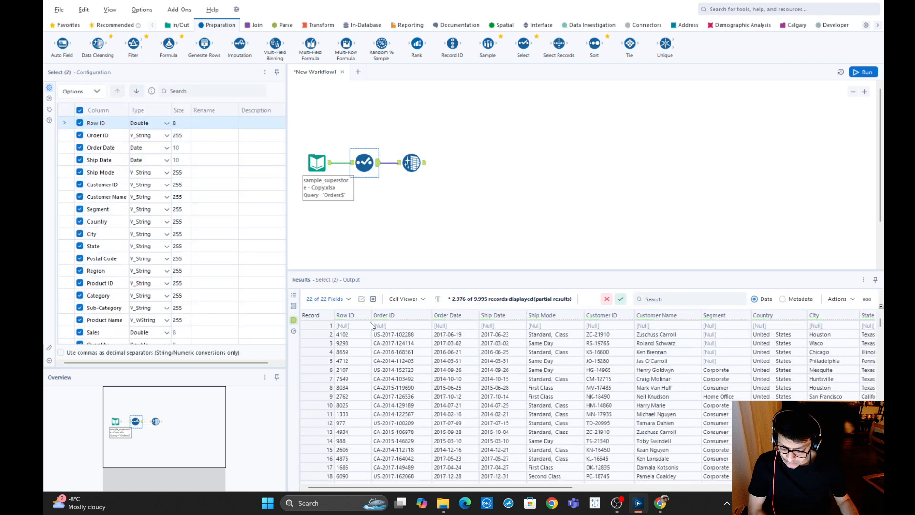
left_click(425, 167)
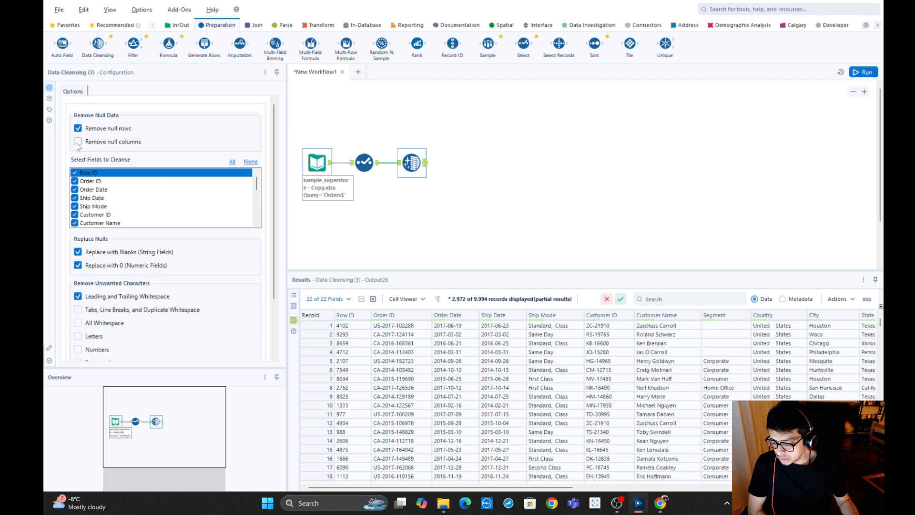
Enable Remove null columns in the Data Cleansing tool and rerun the workflow.
left_click(78, 142)
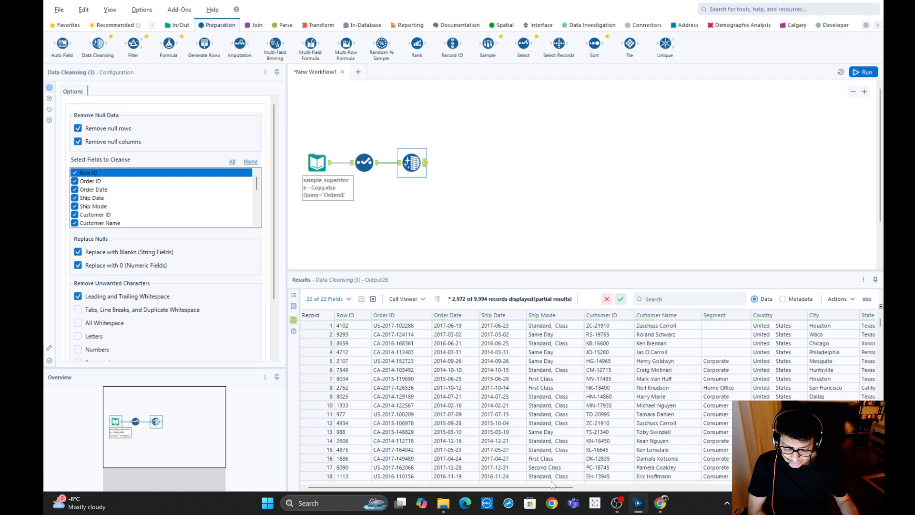
left_click_drag(552, 484, 846, 486)
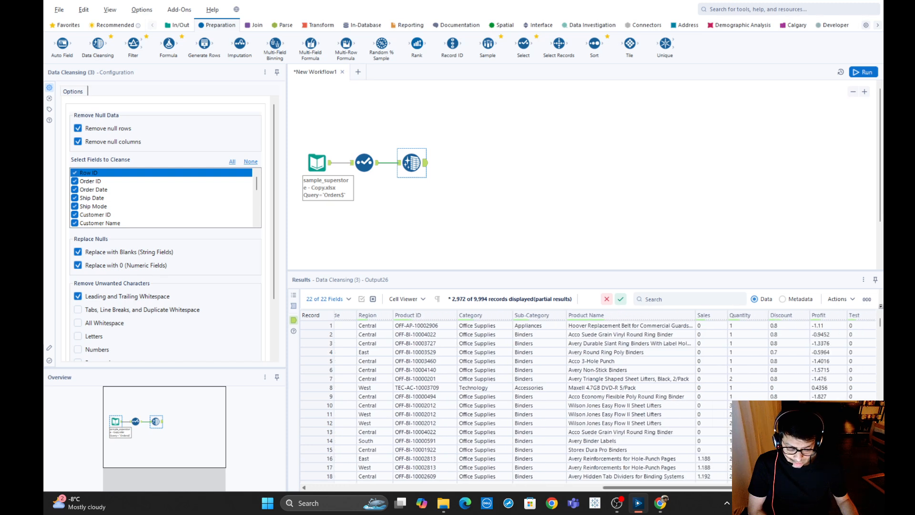
left_click(379, 165)
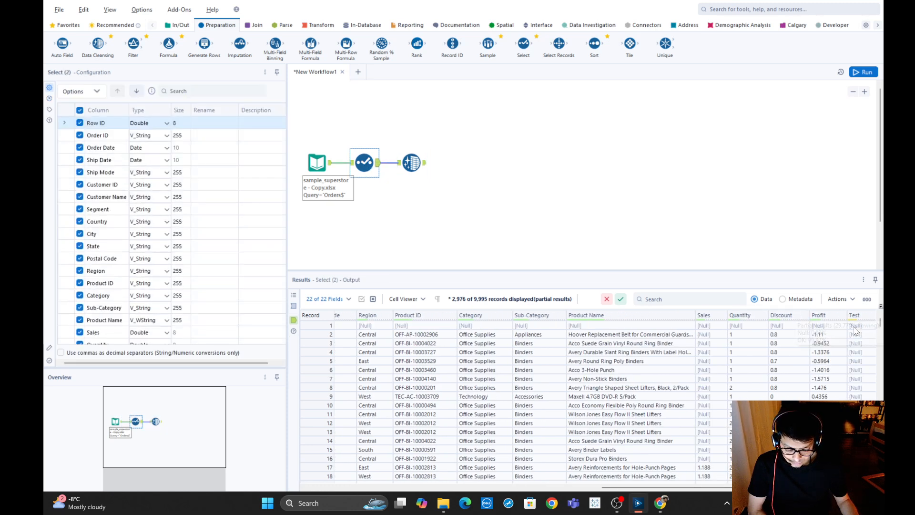
left_click(412, 163)
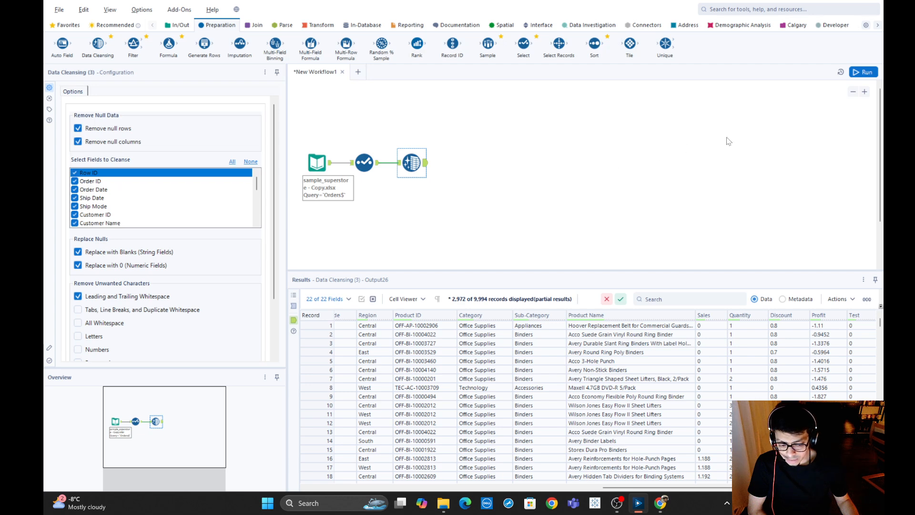
left_click(863, 72)
left_click(423, 182)
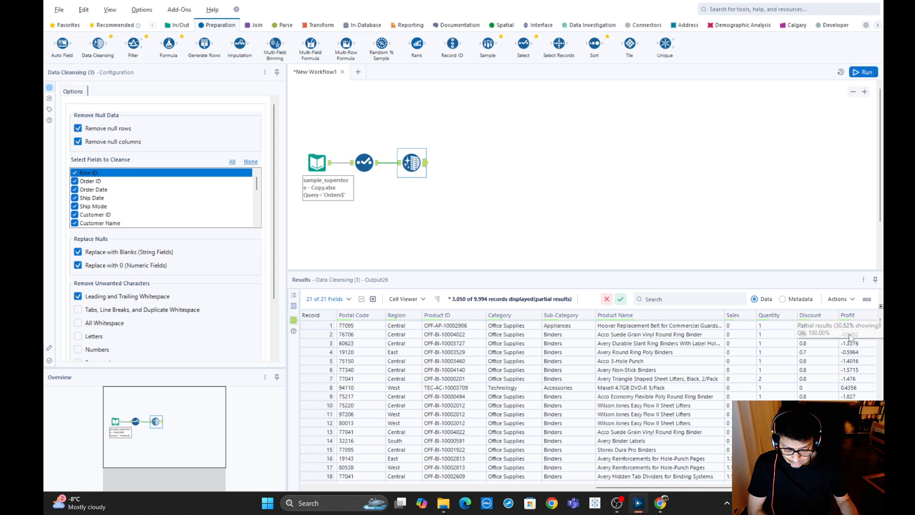
Compare the columns output by the Select tool with those output by the Data Cleansing tool, checking for the Test column.
left_click(364, 162)
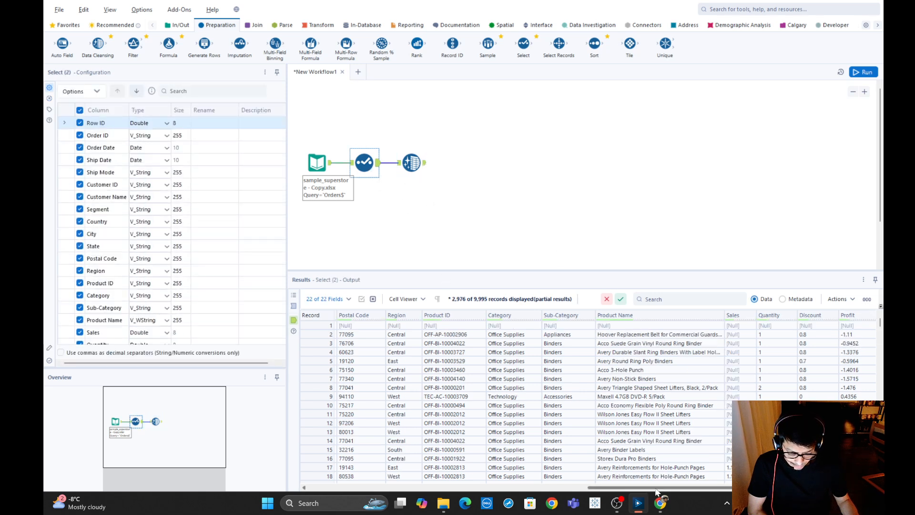
left_click_drag(658, 488, 691, 487)
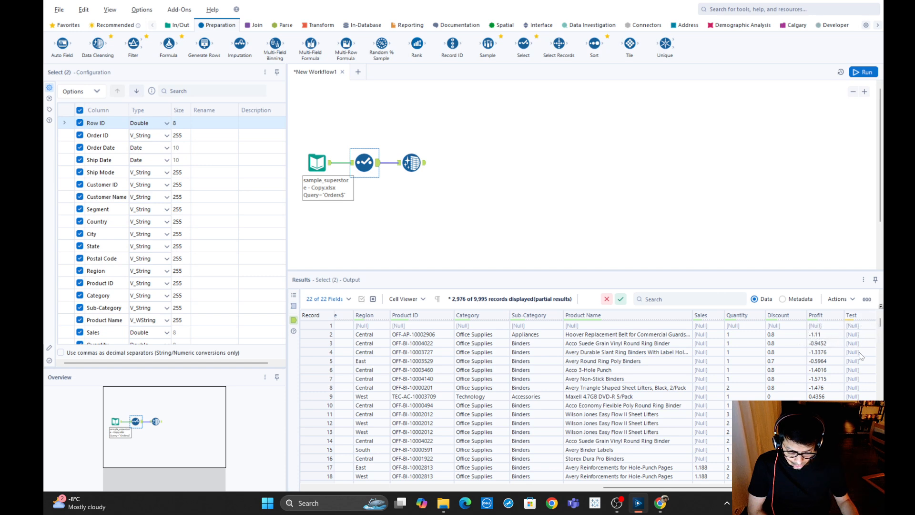
left_click(416, 162)
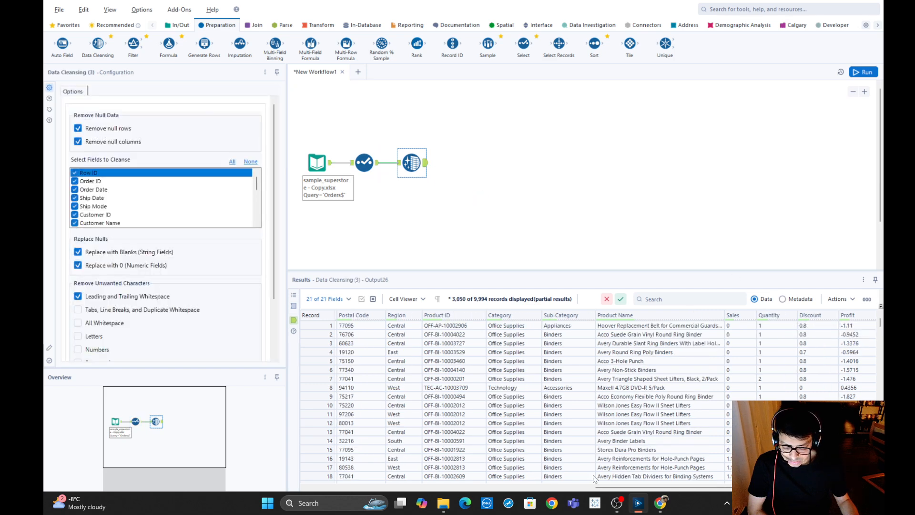
left_click_drag(604, 487, 315, 468)
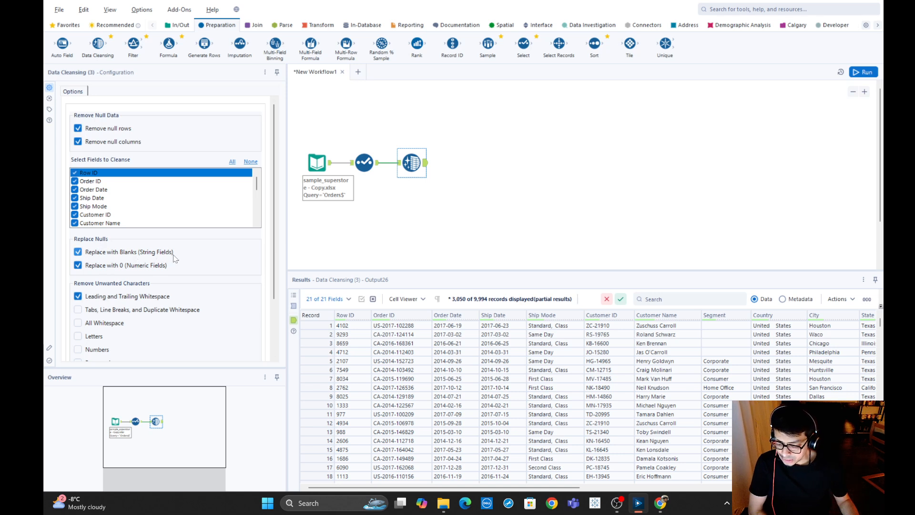
Add a second Data Cleansing tool below the first and connect it to the Select tool's output.
left_click(376, 169)
left_click_drag(409, 162, 445, 163)
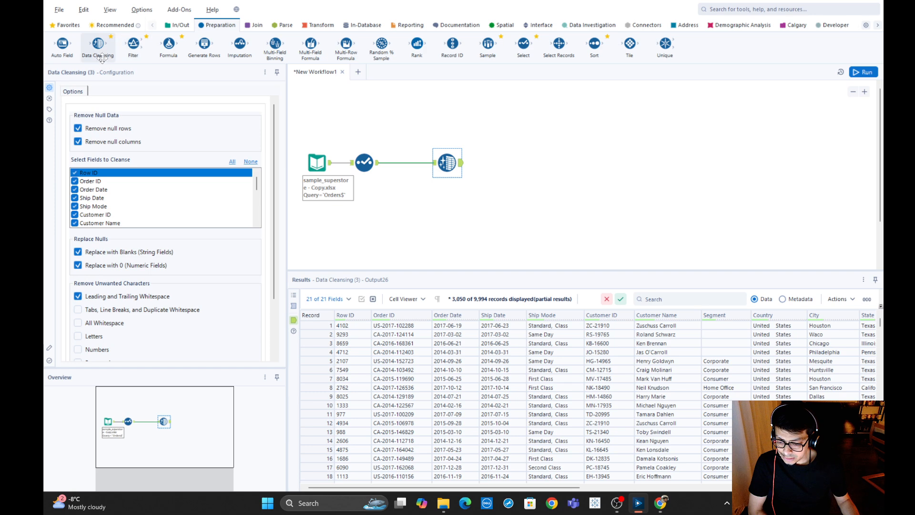
left_click_drag(99, 56, 447, 204)
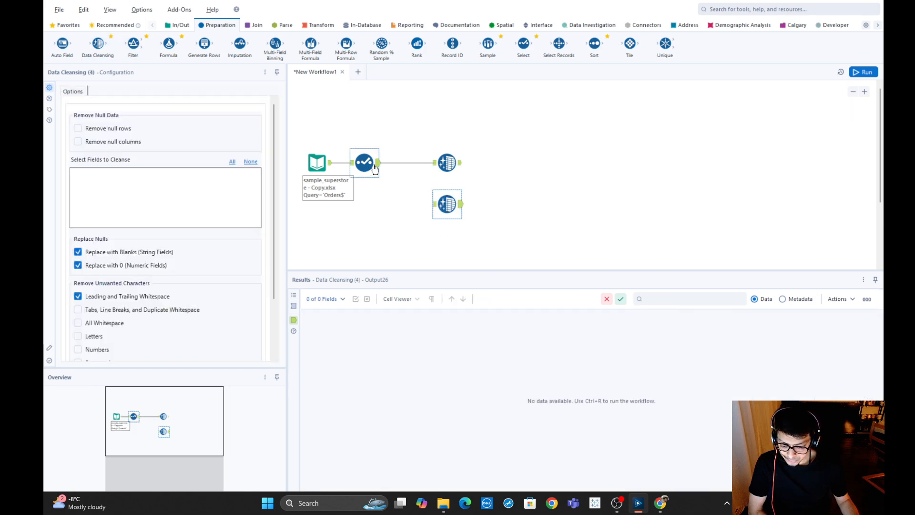
left_click_drag(377, 163, 447, 211)
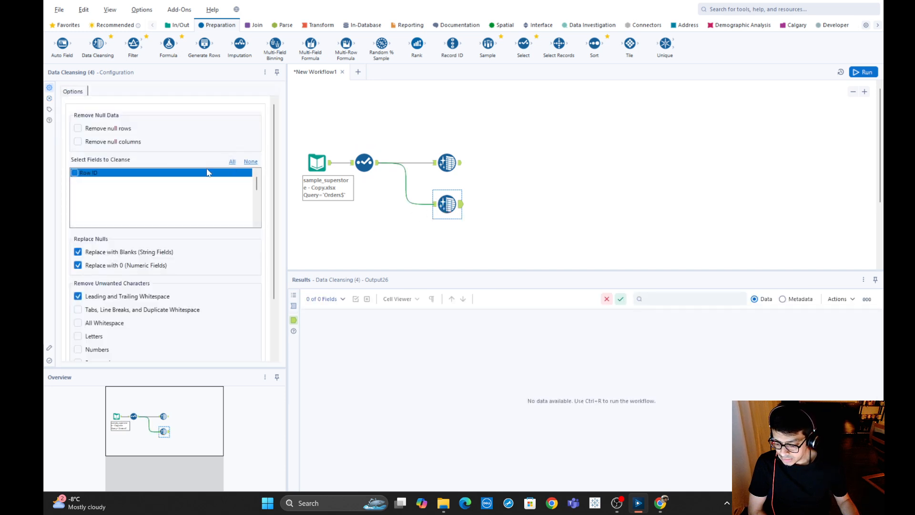
Examine the Segment column in the Select tool's output for null values.
left_click(374, 168)
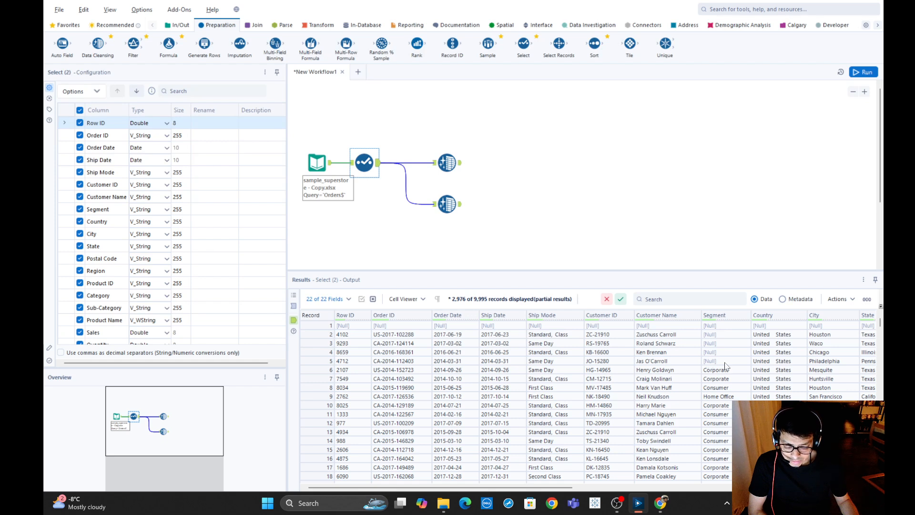
mouse_move(724, 343)
left_mouse_down()
mouse_move(724, 353)
mouse_move(722, 329)
mouse_move(719, 365)
mouse_move(721, 330)
mouse_move(720, 364)
left_mouse_up()
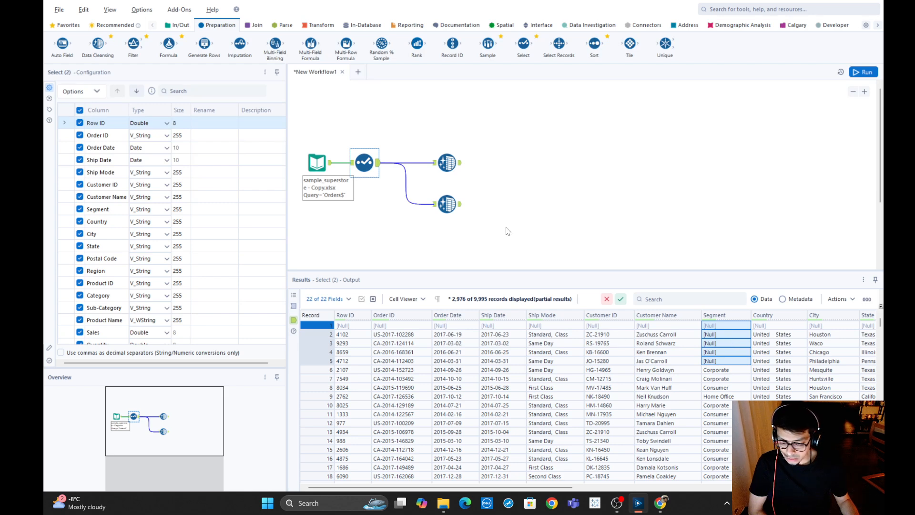
left_click(482, 193)
left_click(453, 210)
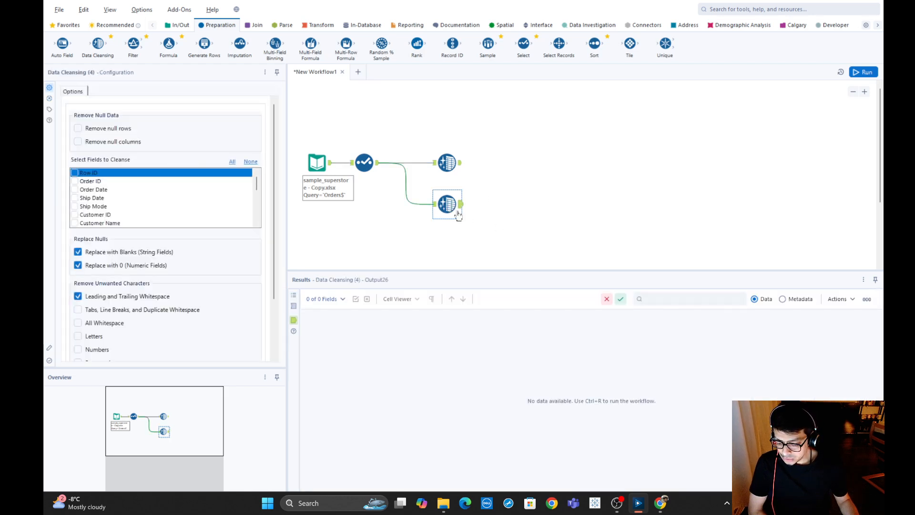
left_click(365, 165)
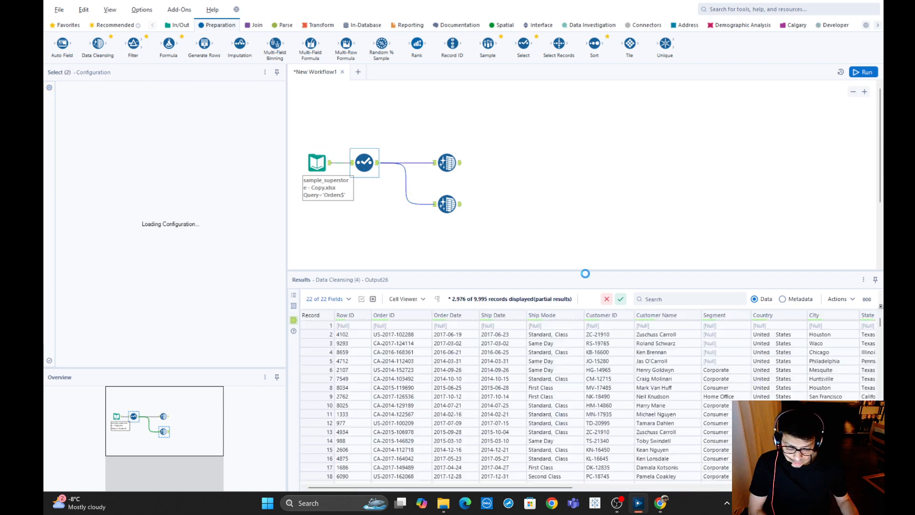
Set the second Data Cleansing tool to cleanse only the Segment field, with Replace with 0 (Numeric Fields) disabled.
left_click(445, 196)
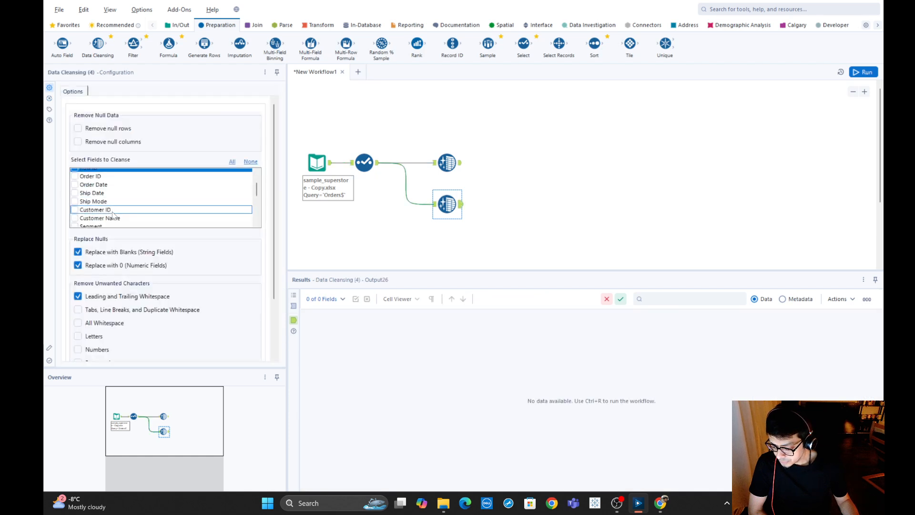
scroll(113, 214, "down", 1)
left_click(75, 206)
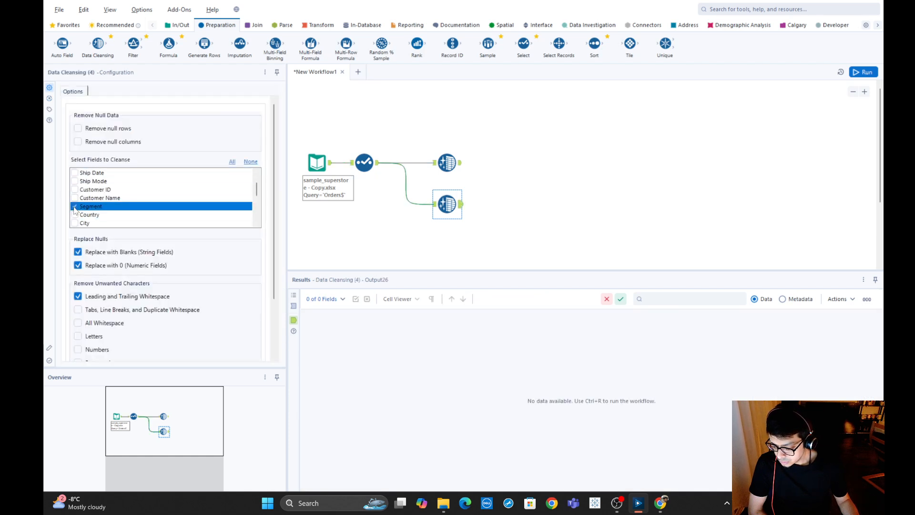
left_click(98, 312)
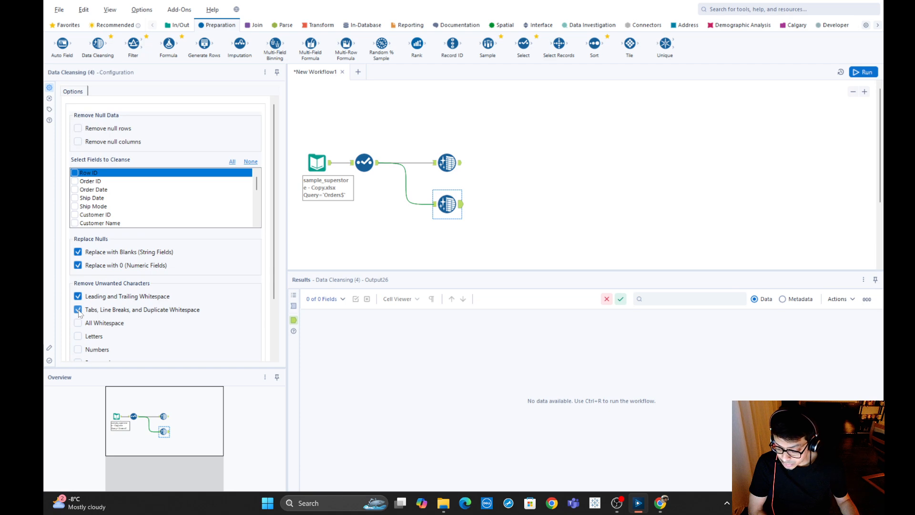
left_click(78, 310)
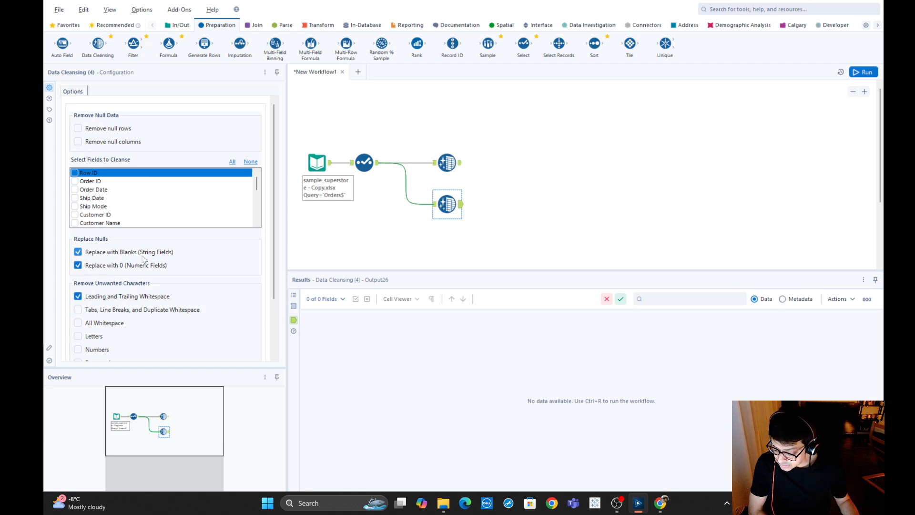
left_click(78, 266)
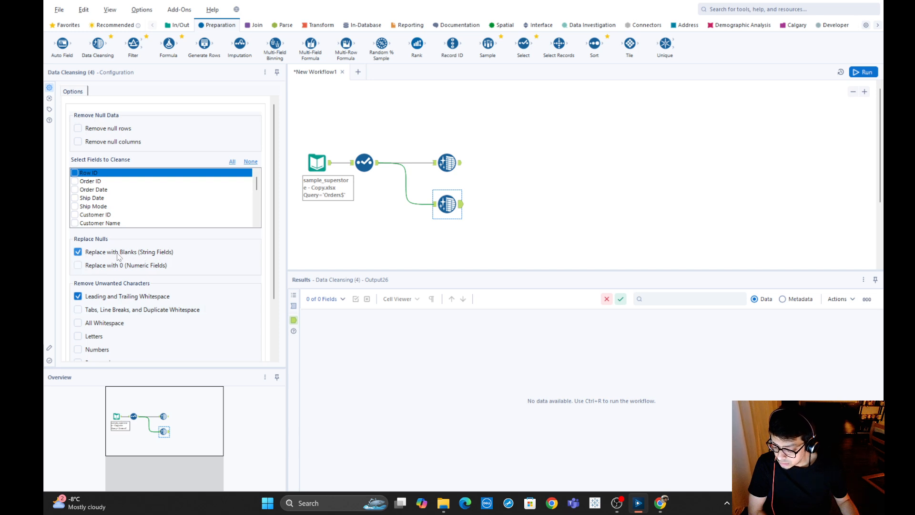
Run the workflow, compare Segment in the second Data Cleansing output with the Select output, and check Sales for nulls.
left_click(876, 73)
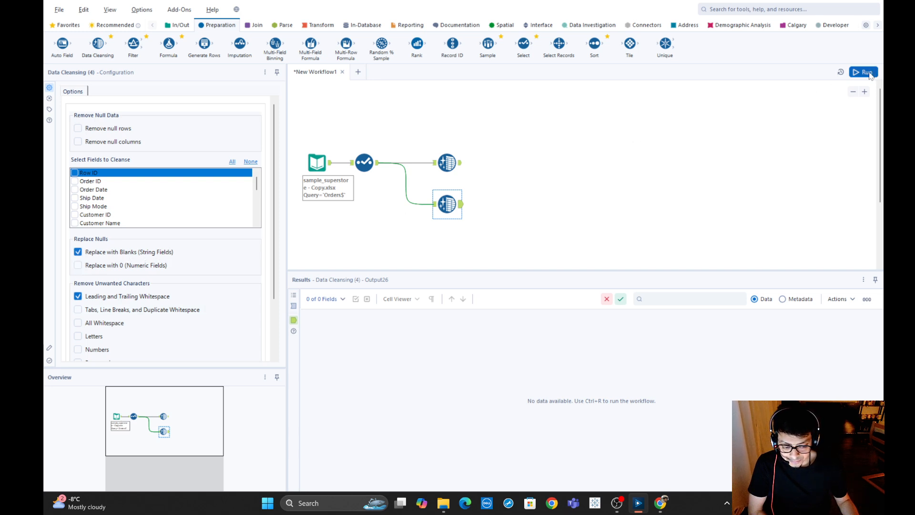
left_click(447, 204)
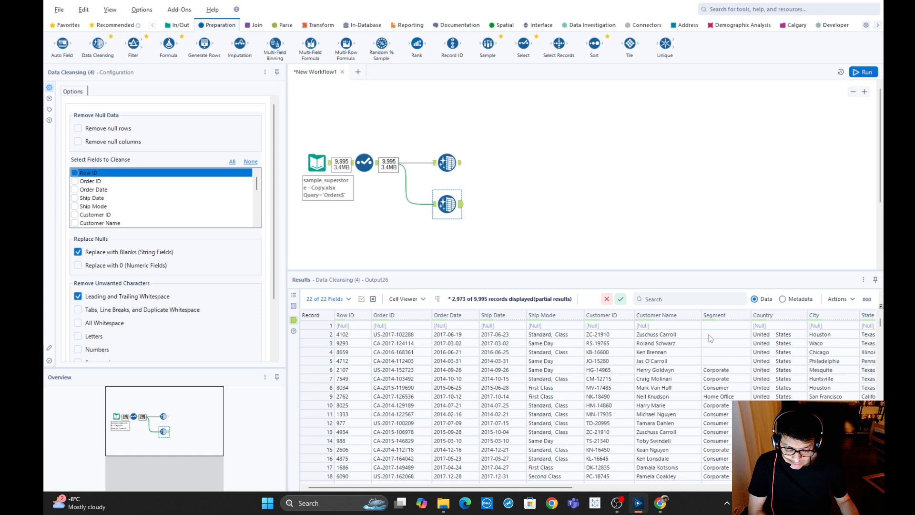
left_click(372, 163)
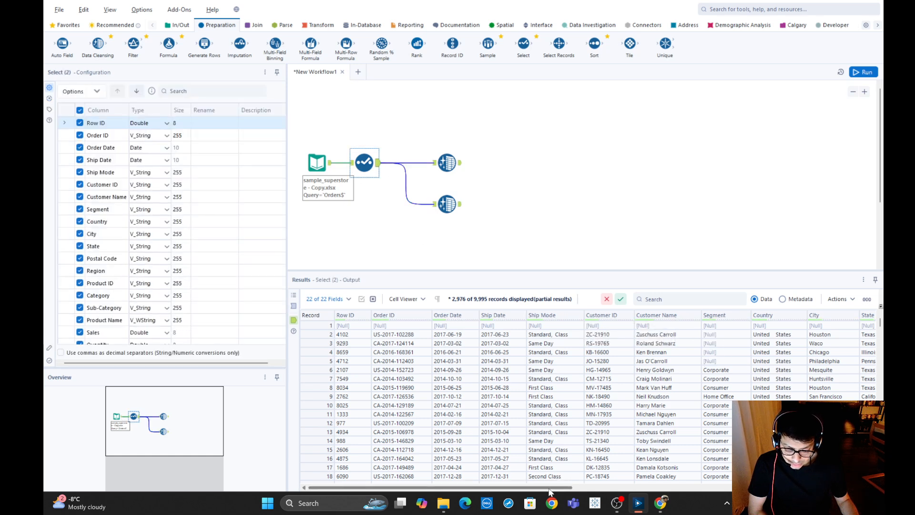
left_click_drag(550, 491, 720, 489)
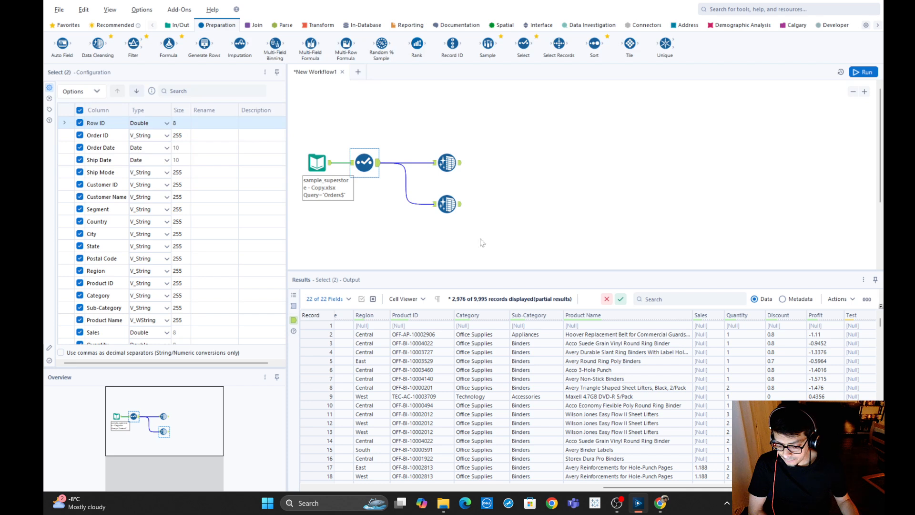
Add the Sales field to the second Data Cleansing tool, enable Replace with 0 (Numeric Fields) and rerun the workflow.
left_click(447, 204)
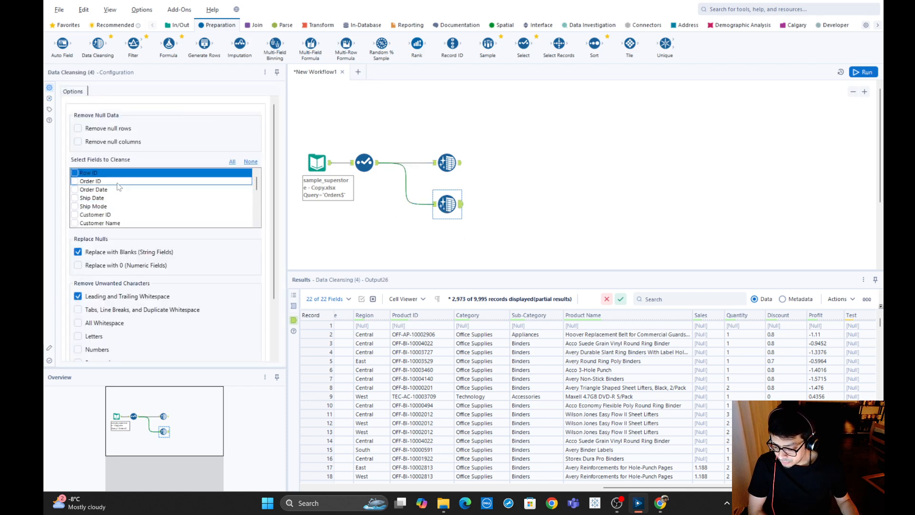
scroll(119, 185, "down", 4)
left_click(75, 215)
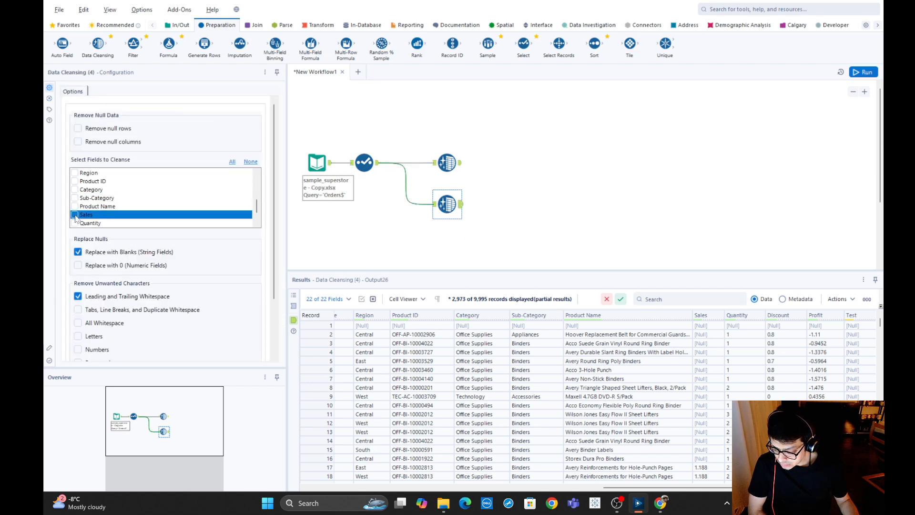
left_click(78, 266)
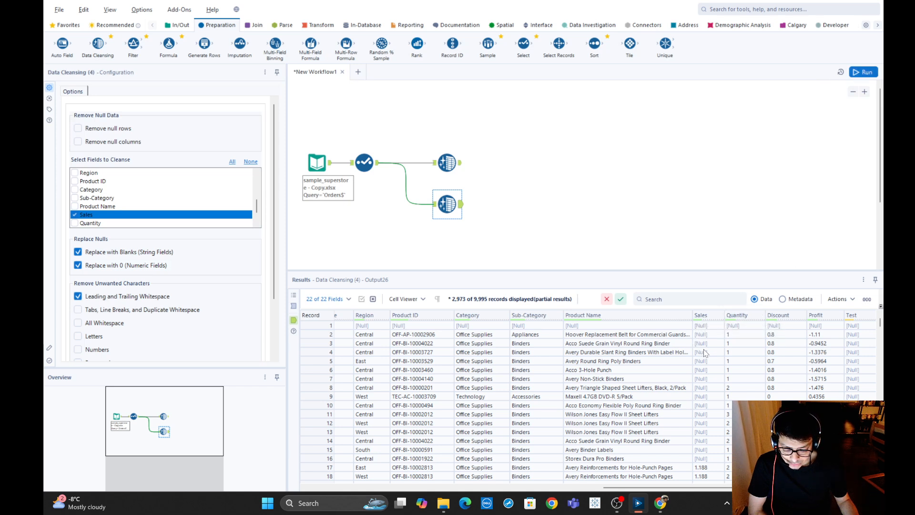
left_click(863, 72)
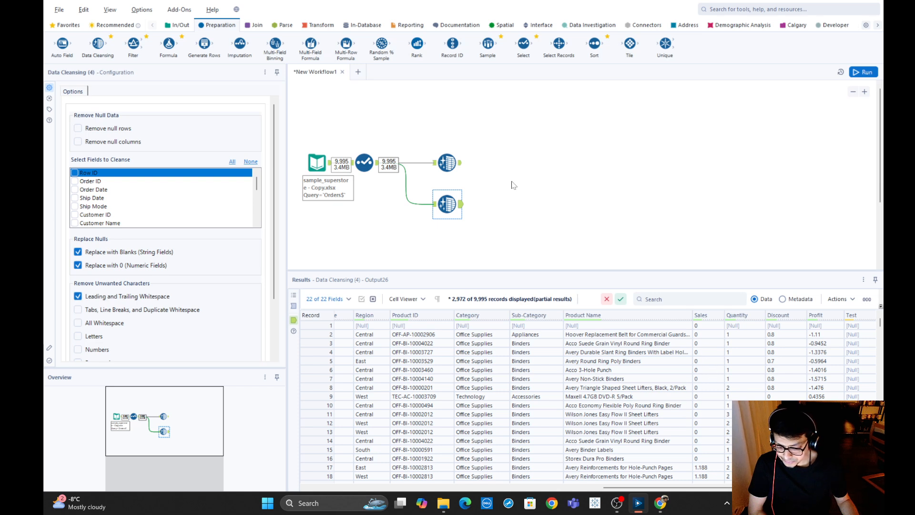
Add a third Data Cleansing tool below the second and connect it to the Select tool's output.
scroll(504, 213, "down", 1)
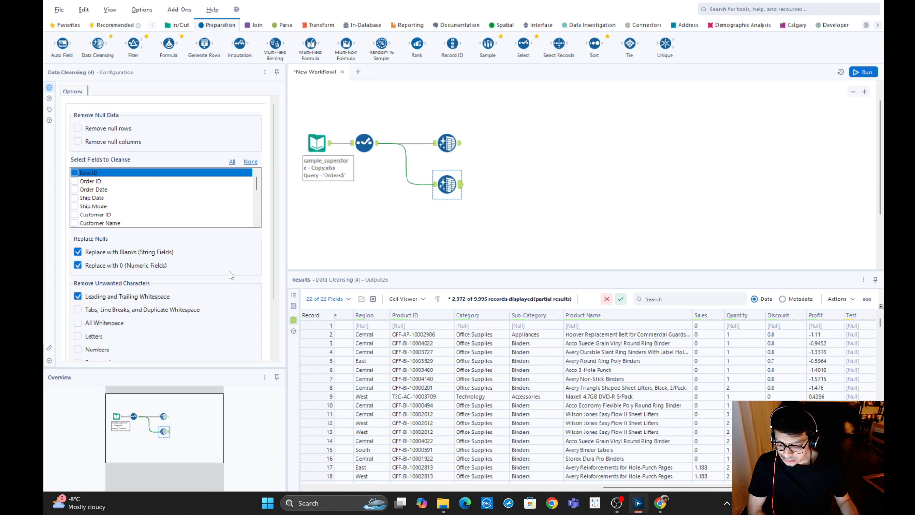
scroll(230, 275, "down", 1)
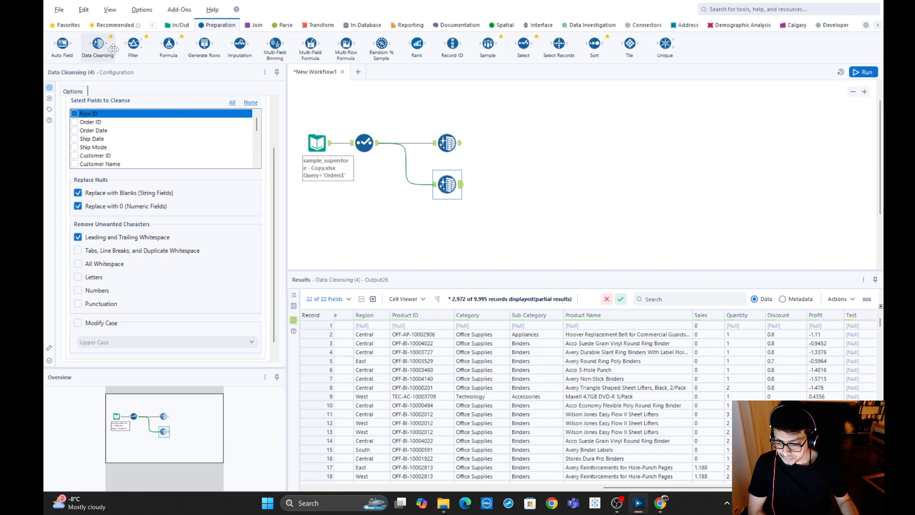
left_click_drag(114, 49, 447, 226)
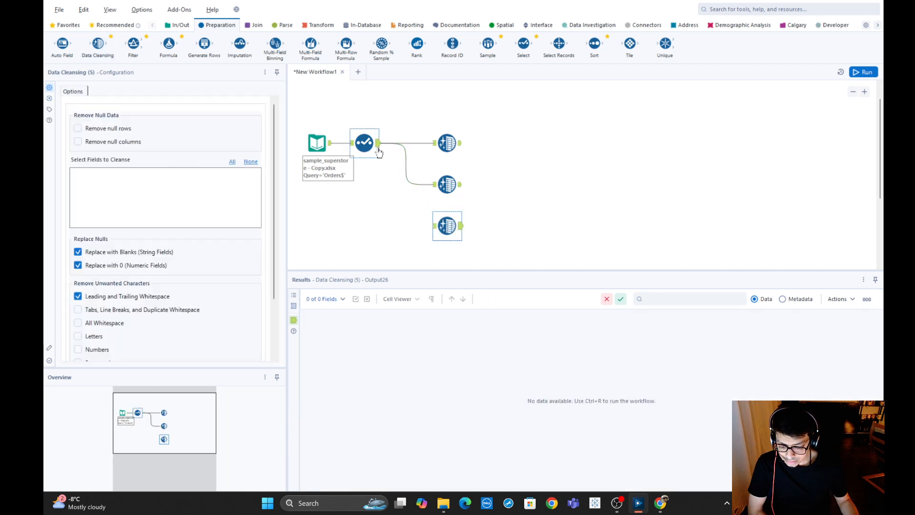
mouse_move(378, 143)
left_mouse_down()
mouse_move(404, 207)
mouse_move(448, 232)
mouse_move(444, 226)
left_mouse_up()
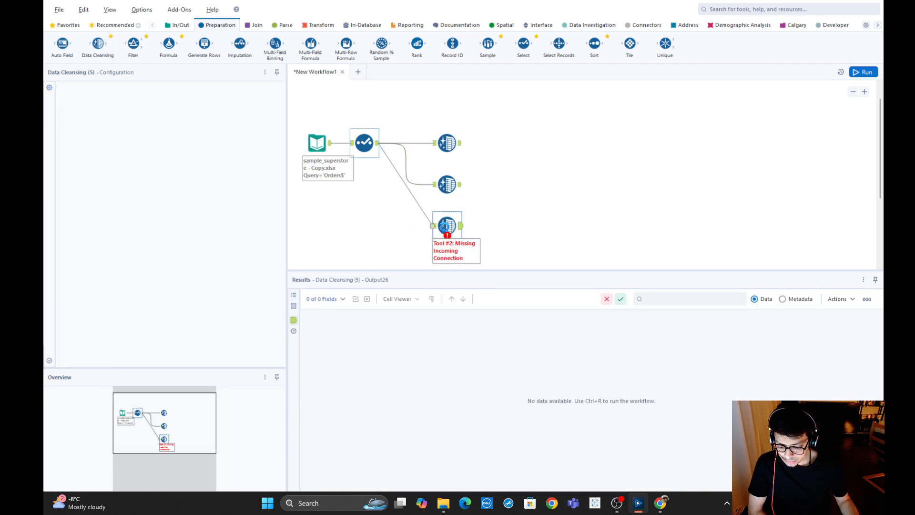
Enable removal of Tabs, Line Breaks, and Duplicate Whitespace in the third Data Cleansing tool and run the workflow.
scroll(560, 188, "down", 1)
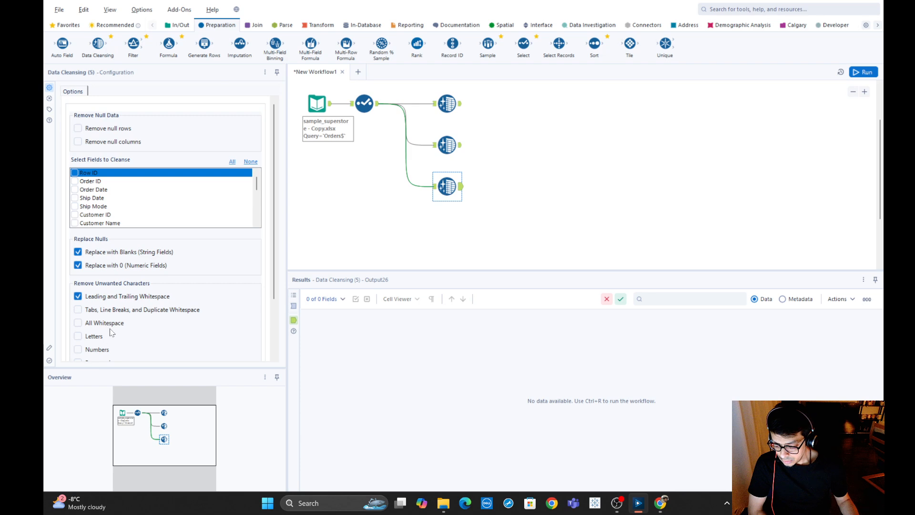
left_click(78, 309)
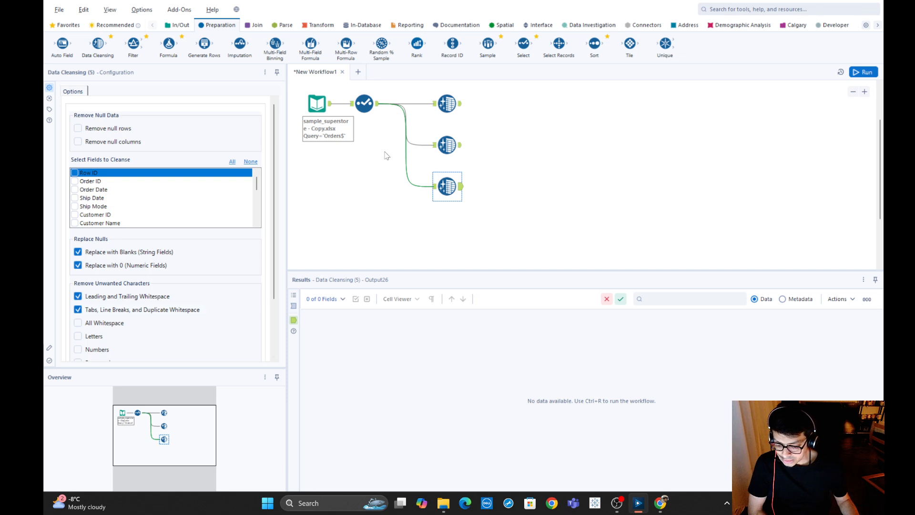
left_click(365, 103)
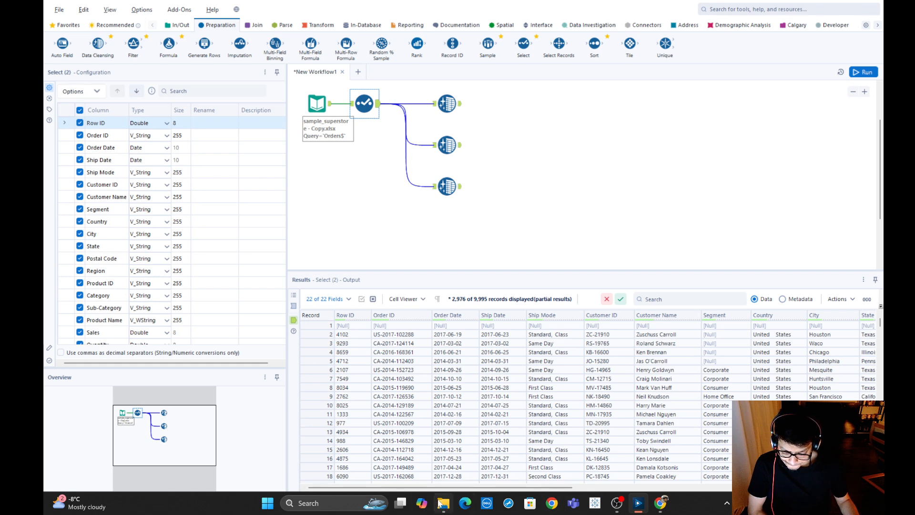
left_click_drag(455, 490, 514, 489)
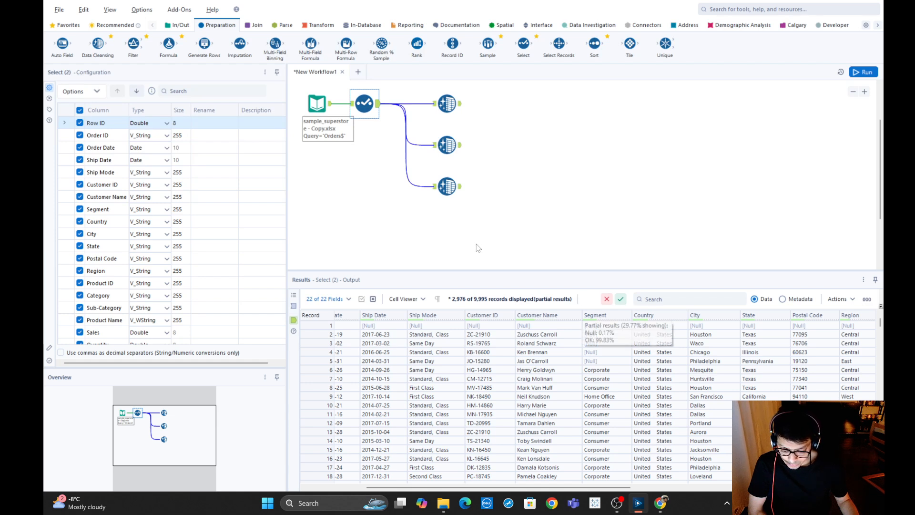
left_click(447, 186)
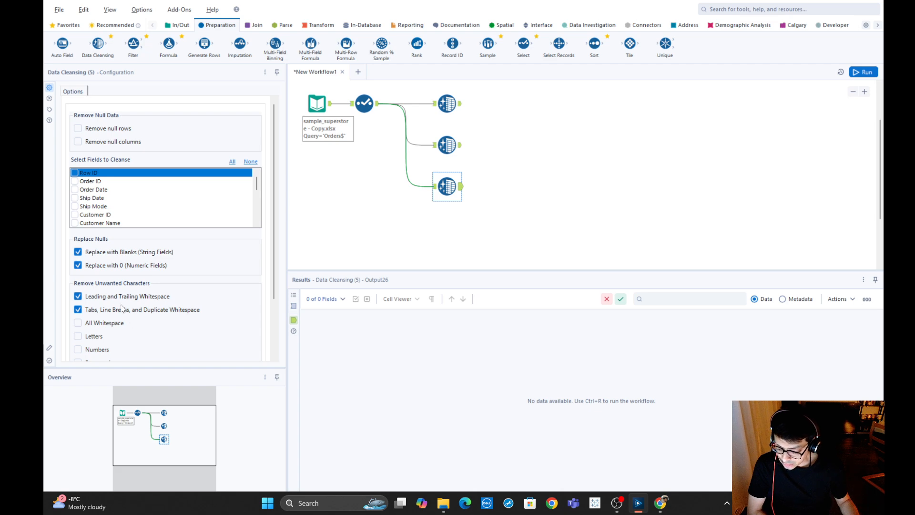
left_click(862, 72)
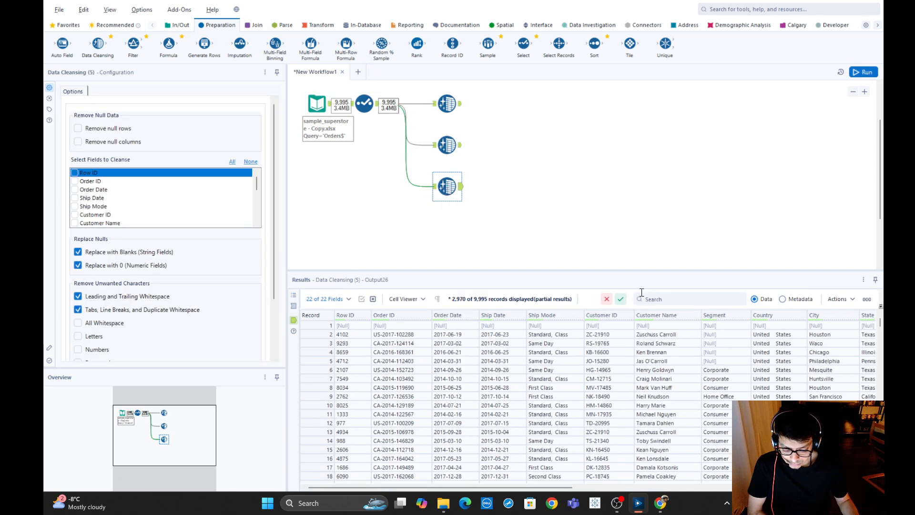
Add the Country field to the third Data Cleansing tool, rerun the workflow, and compare its Country values with the Select output.
scroll(101, 208, "down", 1)
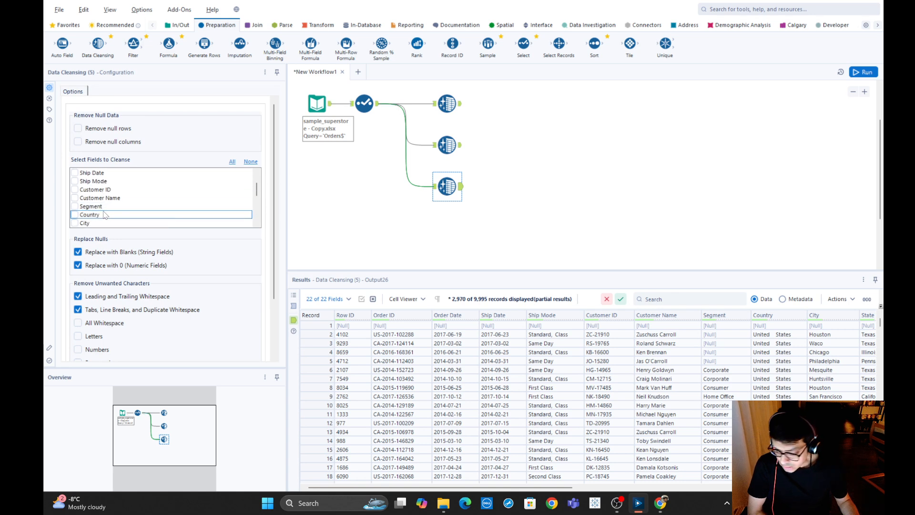
left_click(75, 214)
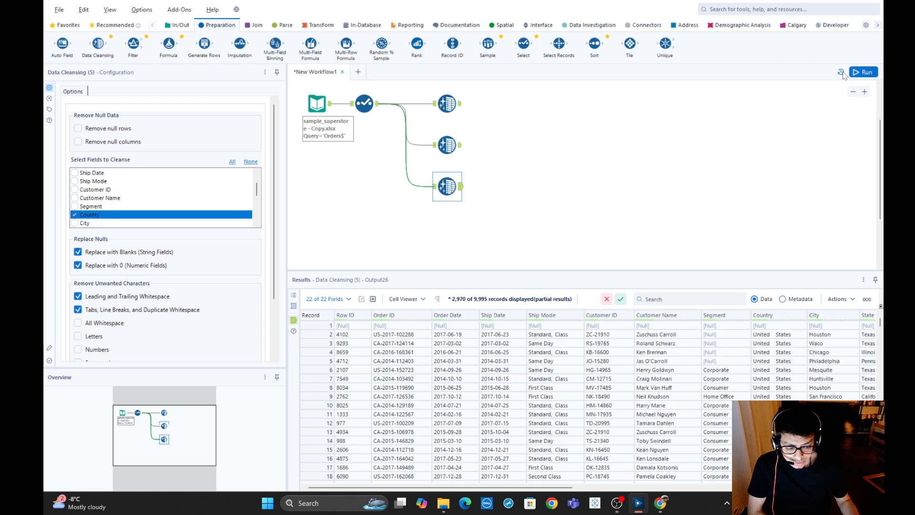
left_click(863, 72)
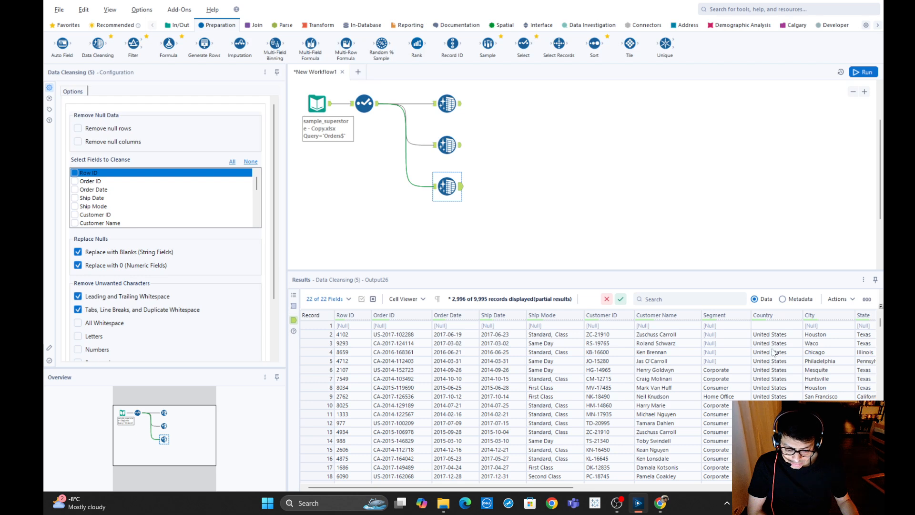
left_click(364, 103)
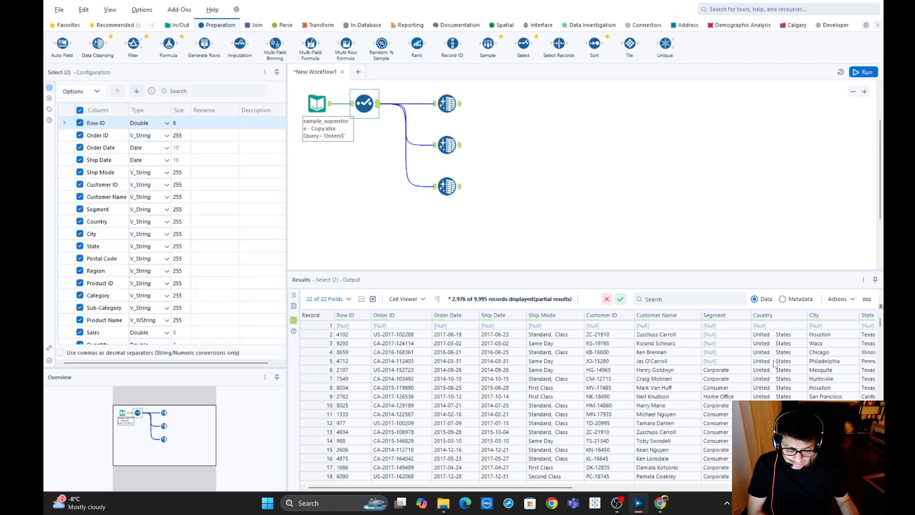
left_click(447, 186)
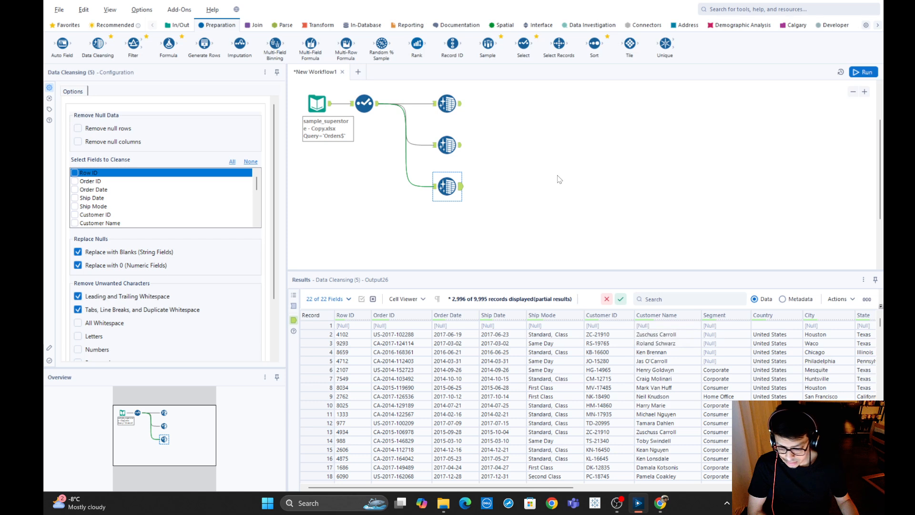
Add a fourth Data Cleansing tool below the third, fed by the Select tool, and examine Product ID in the Select output.
scroll(556, 178, "down", 1)
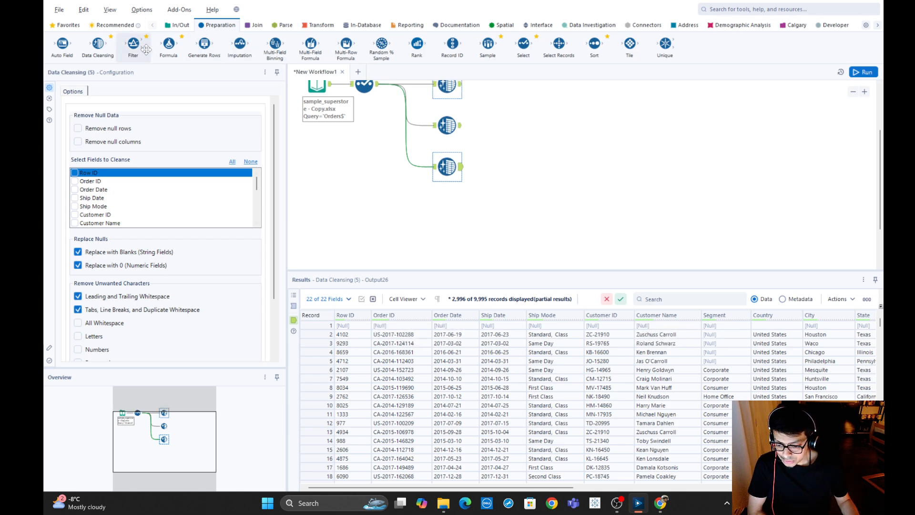
left_click_drag(98, 45, 450, 209)
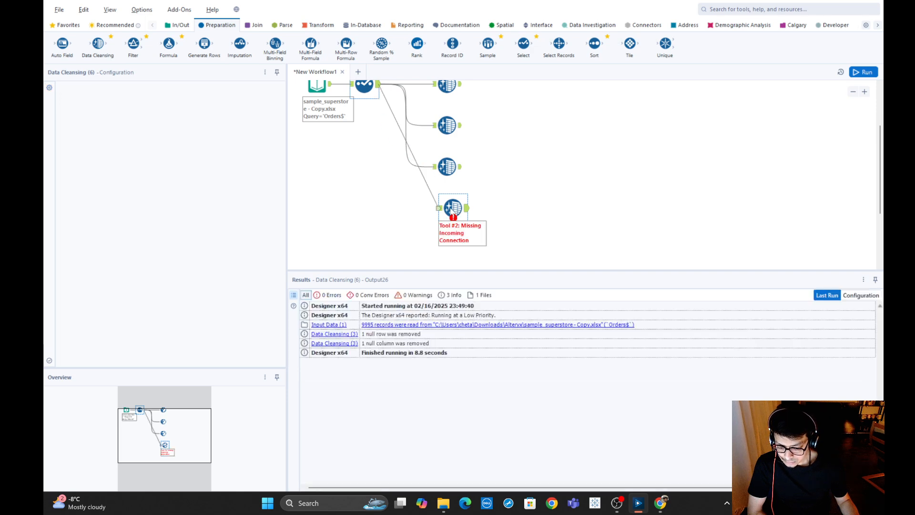
scroll(143, 321, "down", 2)
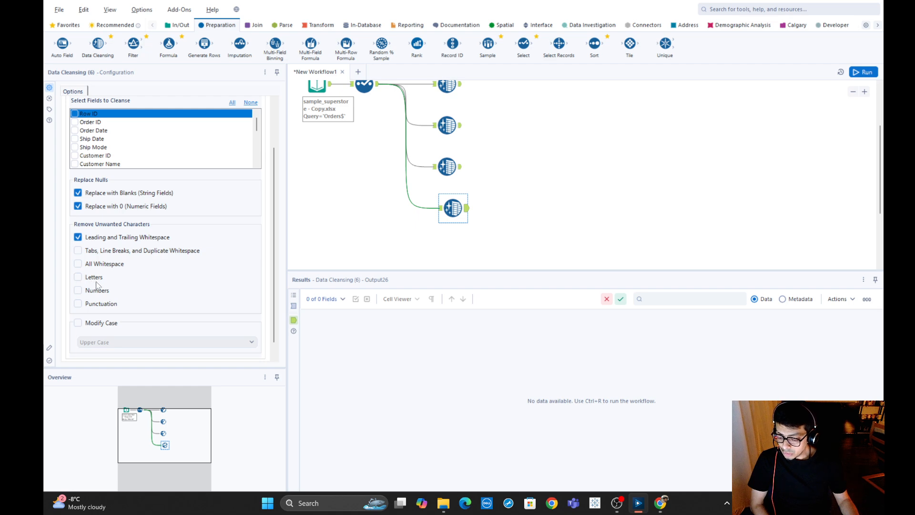
left_click(372, 89)
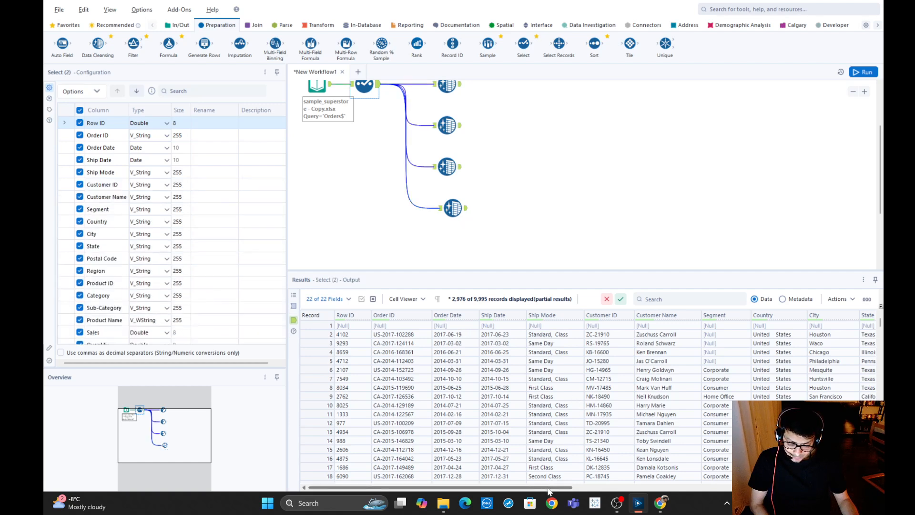
left_click_drag(548, 488, 751, 506)
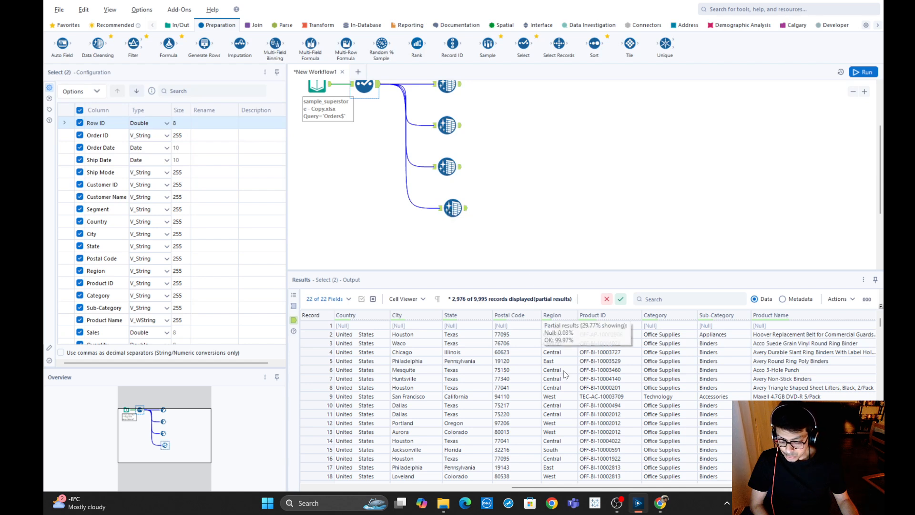
Set the fourth Data Cleansing tool to remove Letters from Product ID, then run the workflow and check that column.
left_click(452, 207)
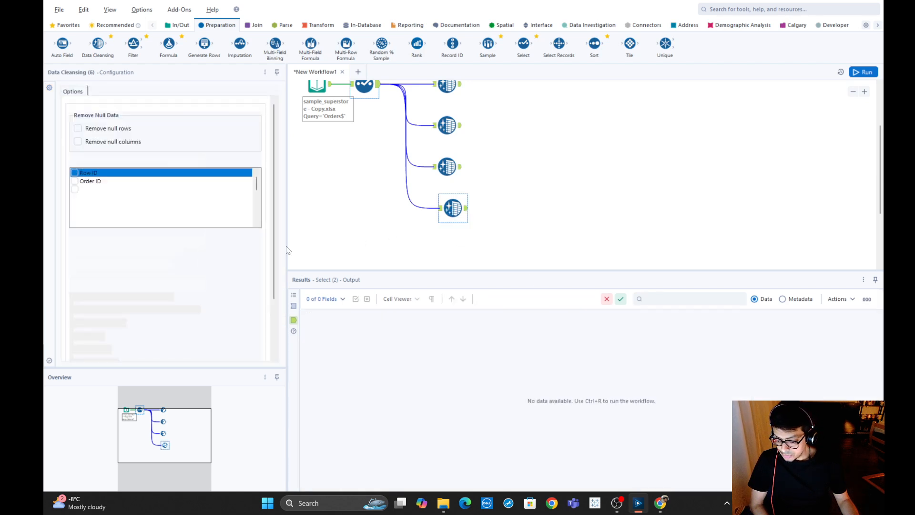
scroll(120, 212, "down", 2)
scroll(121, 212, "down", 3)
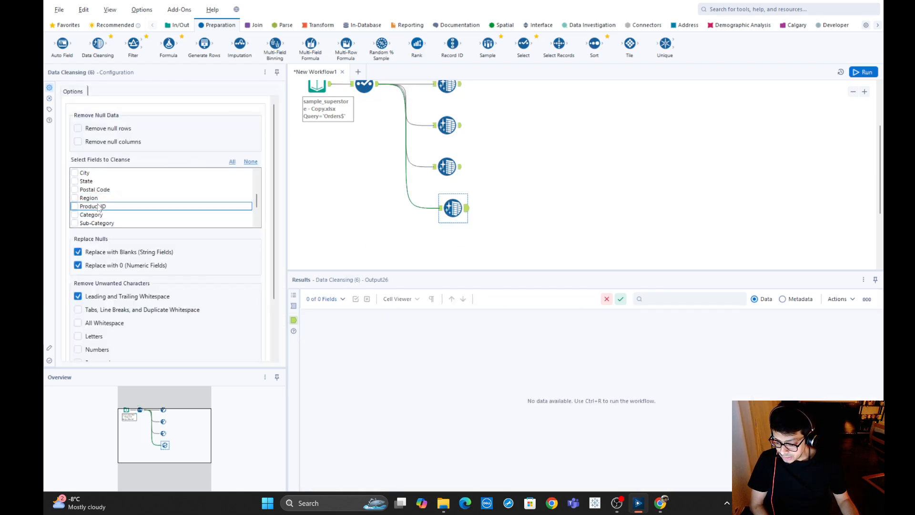
left_click(77, 206)
scroll(165, 338, "down", 2)
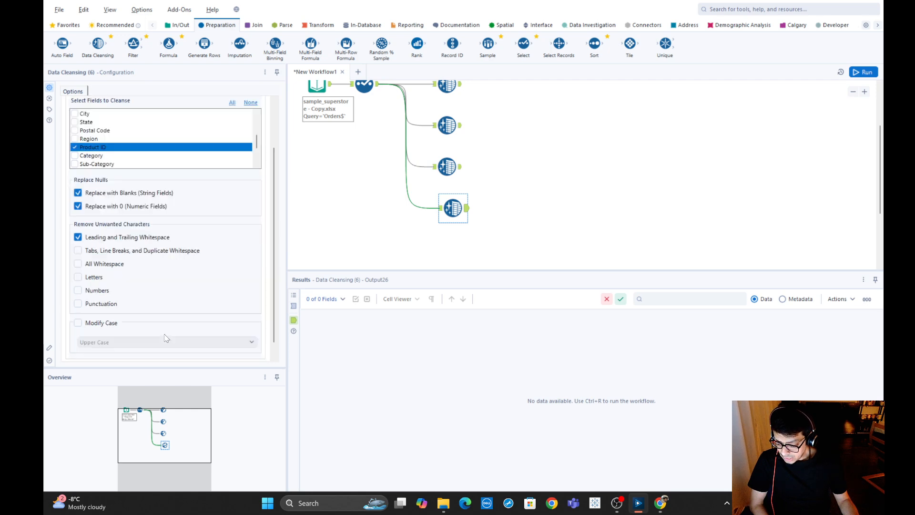
left_click(78, 278)
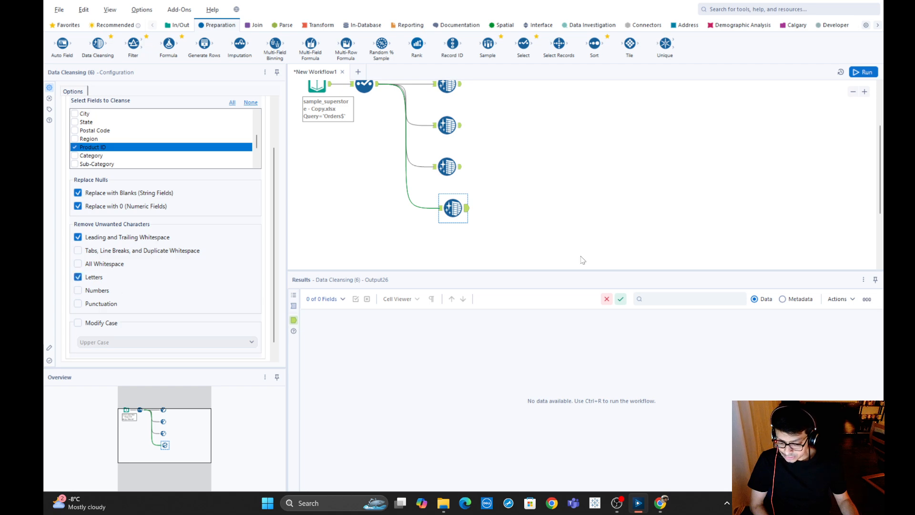
left_click(863, 72)
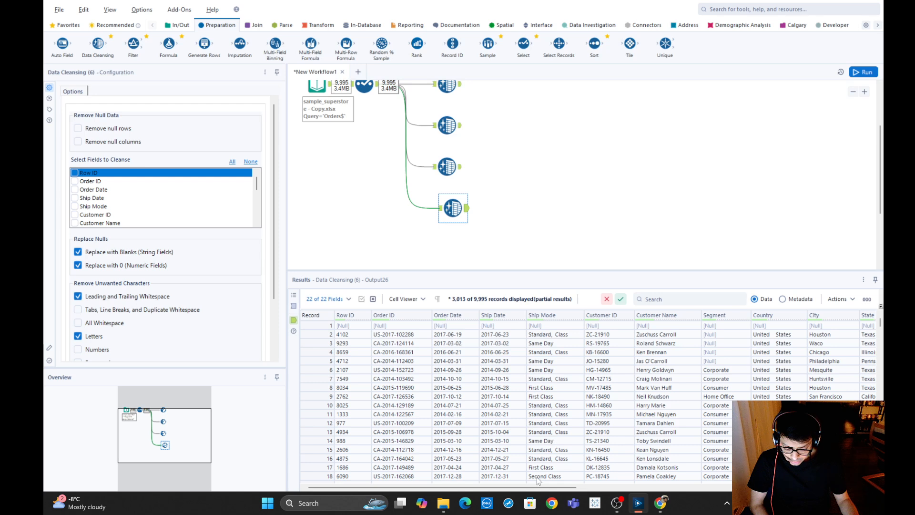
left_click_drag(537, 486, 655, 491)
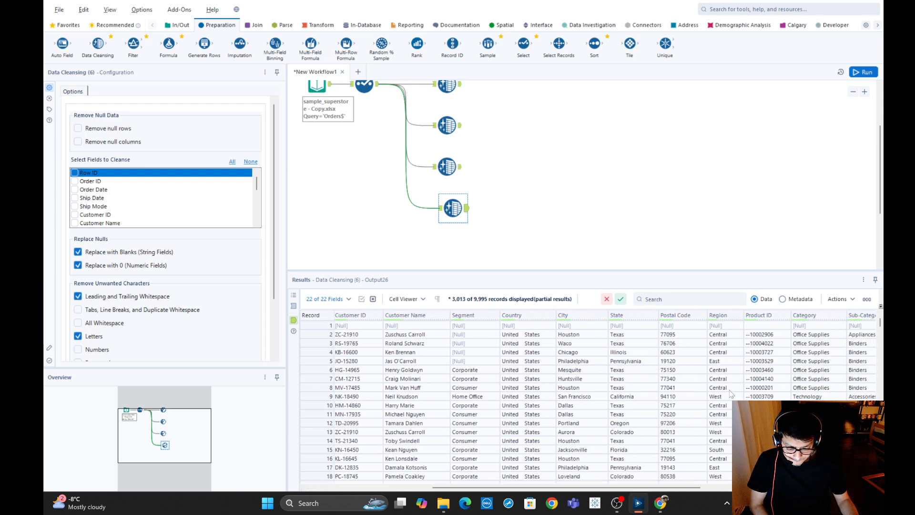
Enable Punctuation removal in the fourth Data Cleansing tool, rerun the workflow, and check Product ID in its output.
scroll(152, 298, "down", 2)
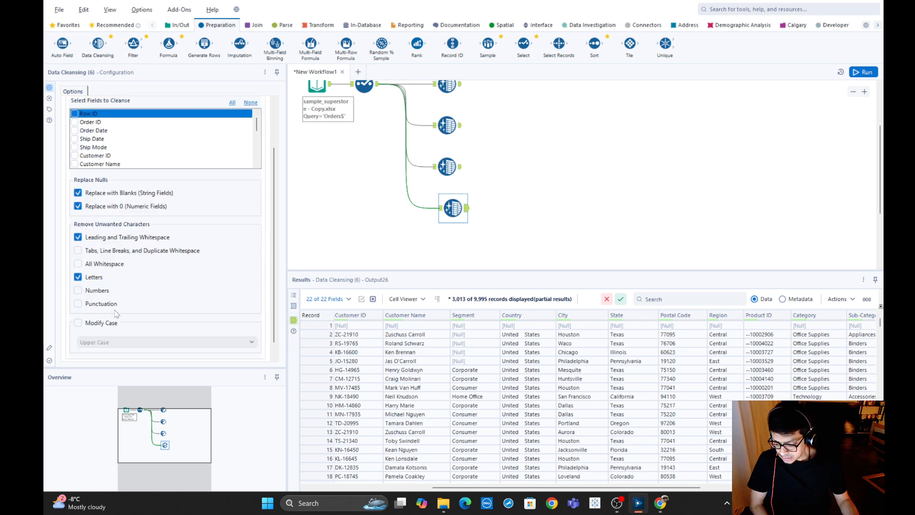
left_click(750, 335)
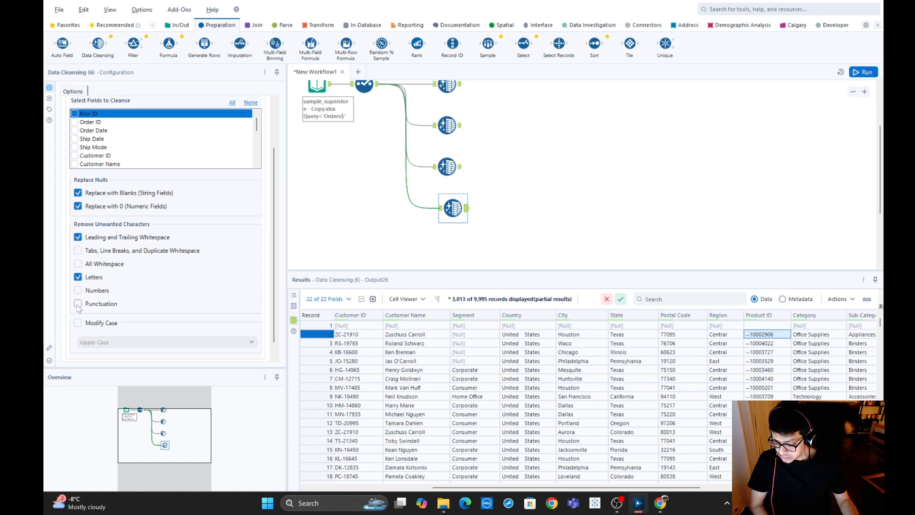
left_click(864, 74)
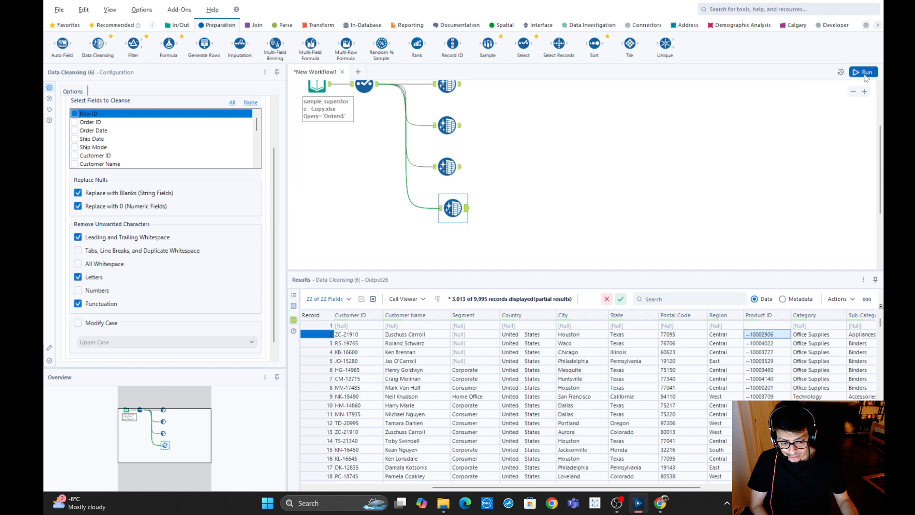
left_click(465, 208)
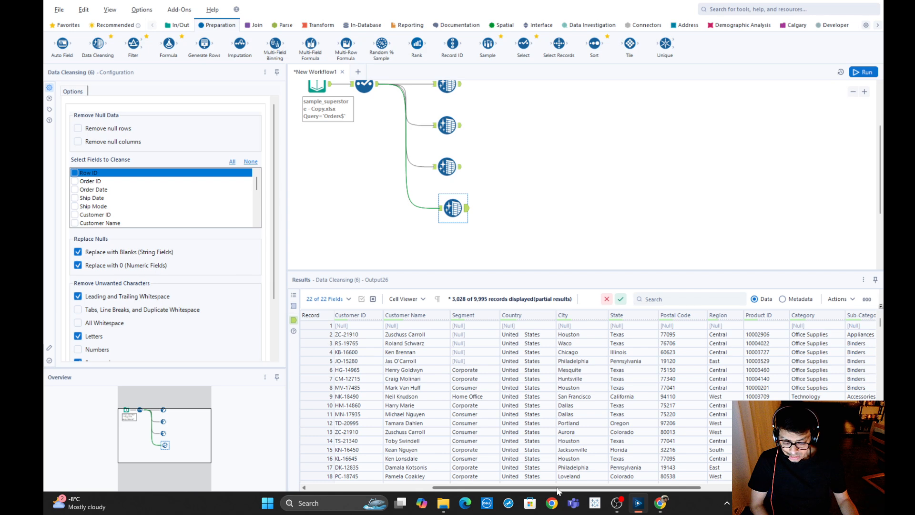
left_click_drag(559, 487, 505, 488)
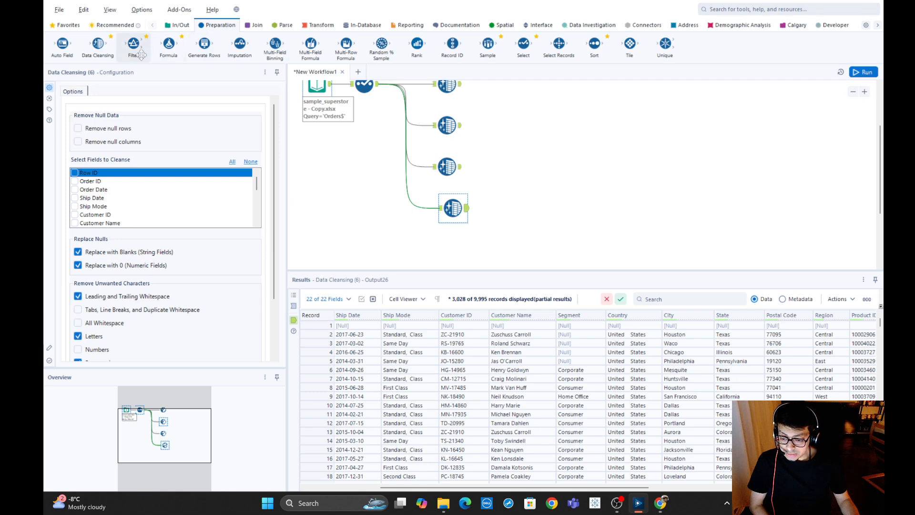
Add a fifth Data Cleansing tool below the fourth and connect it to the Select tool's output.
left_click_drag(97, 44, 459, 249)
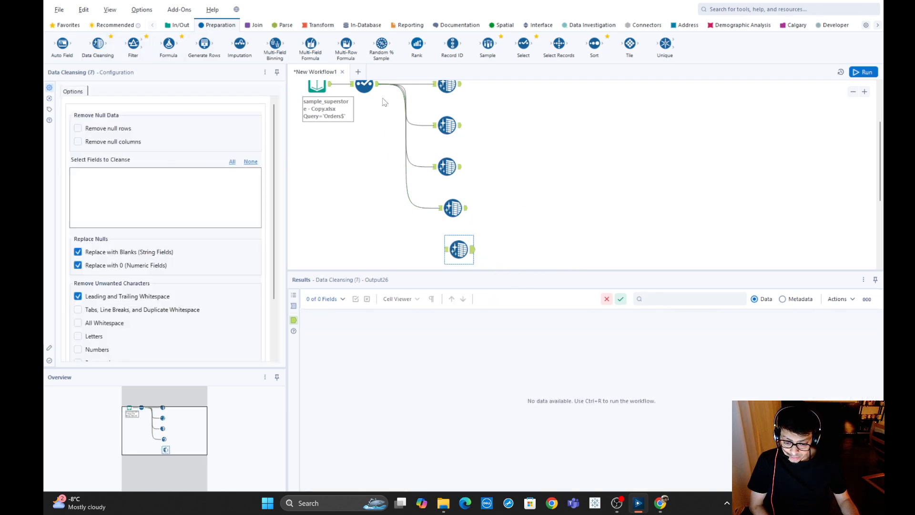
mouse_move(378, 84)
left_mouse_down()
mouse_move(451, 222)
mouse_move(424, 195)
left_mouse_up()
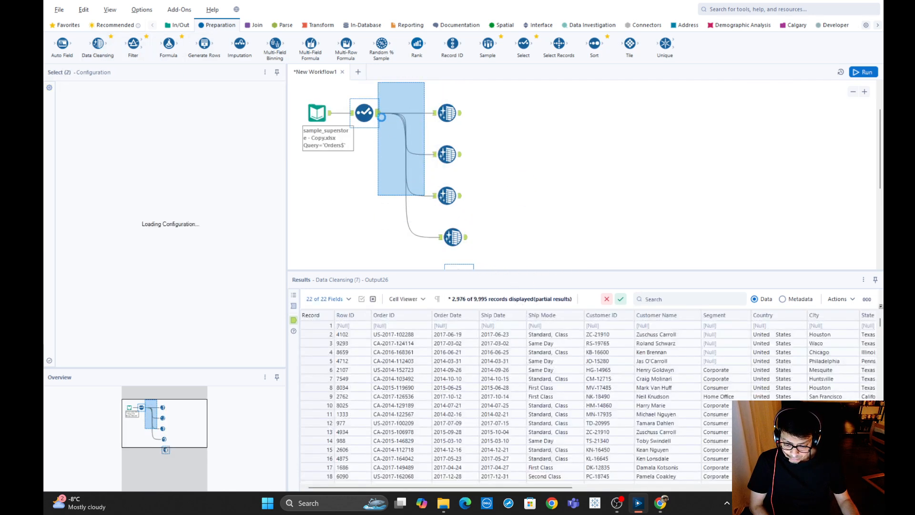
left_click_drag(379, 114, 470, 180)
scroll(528, 171, "up", 3)
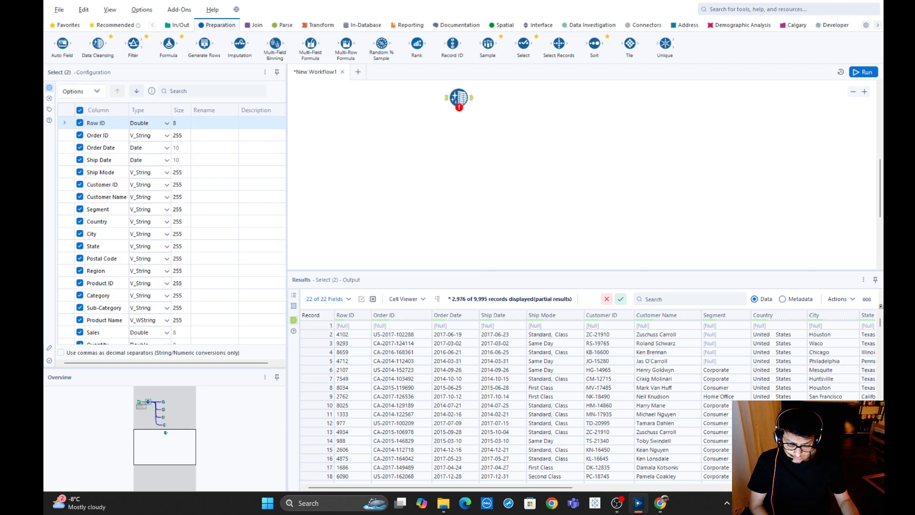
scroll(660, 172, "up", 4)
left_click(853, 92)
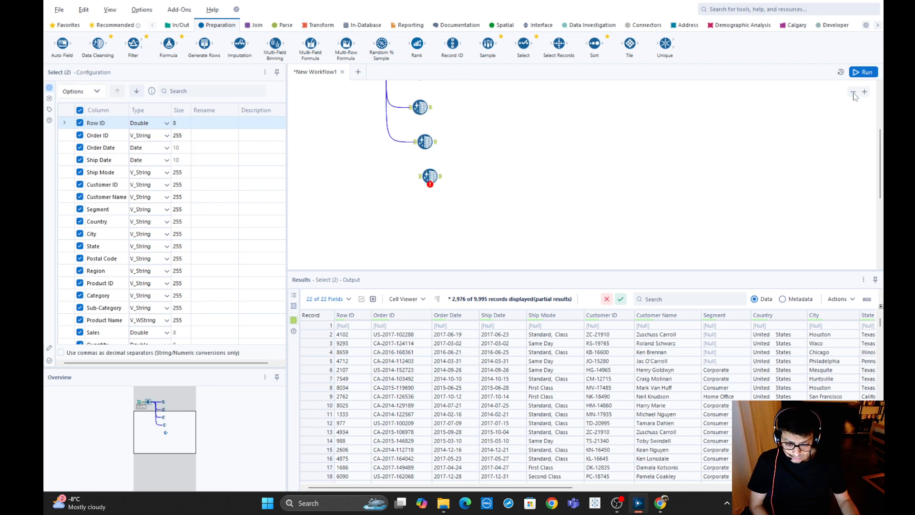
left_click(853, 91)
scroll(411, 180, "up", 2)
left_click_drag(351, 89, 408, 210)
left_click(406, 207)
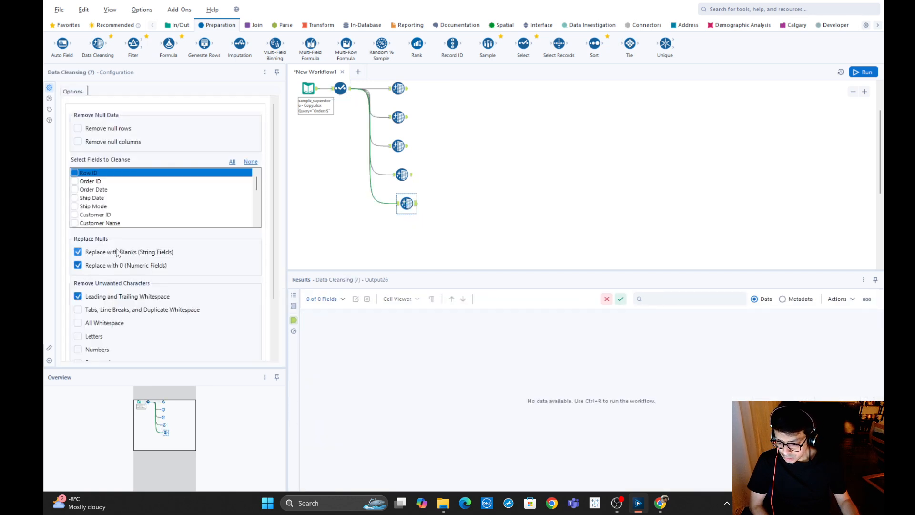
Examine the Select output and set the fifth Data Cleansing tool to remove Numbers and Punctuation.
left_click(347, 90)
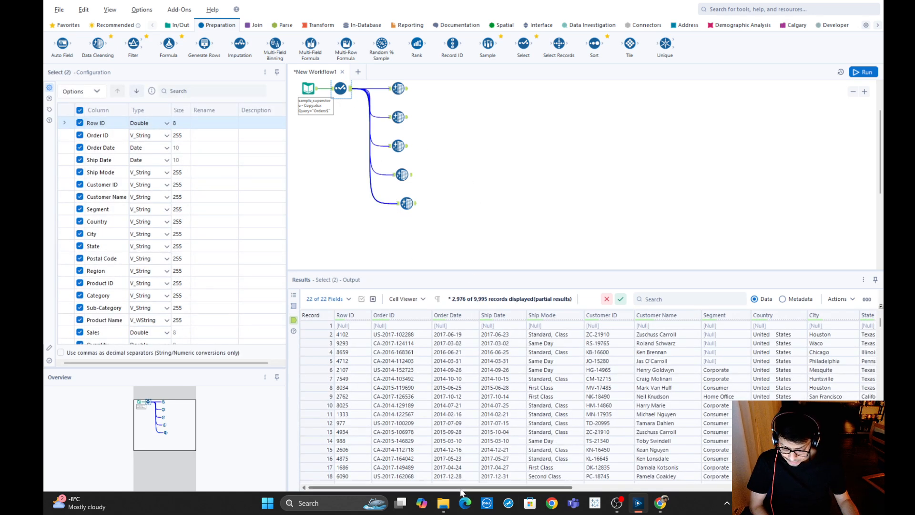
mouse_move(461, 488)
left_mouse_down()
mouse_move(759, 504)
mouse_move(638, 506)
mouse_move(456, 491)
left_mouse_up()
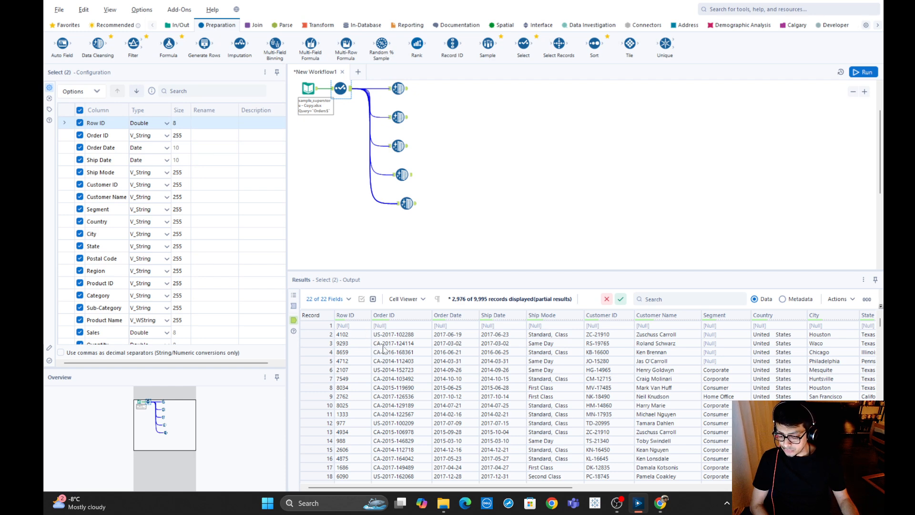
left_click(407, 204)
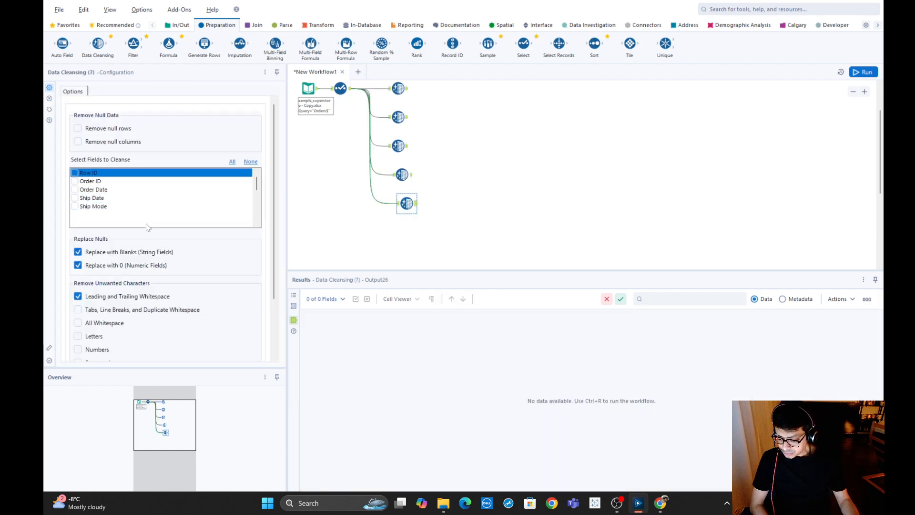
scroll(93, 340, "down", 2)
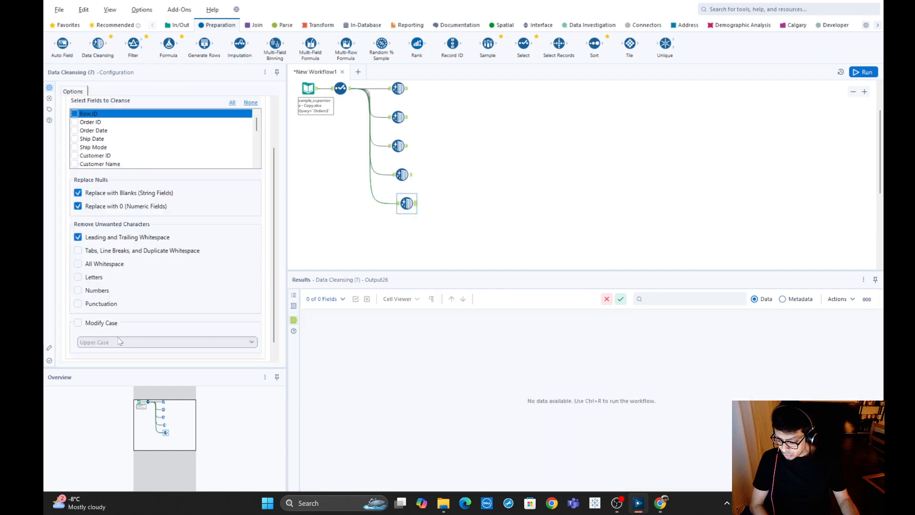
left_click(78, 291)
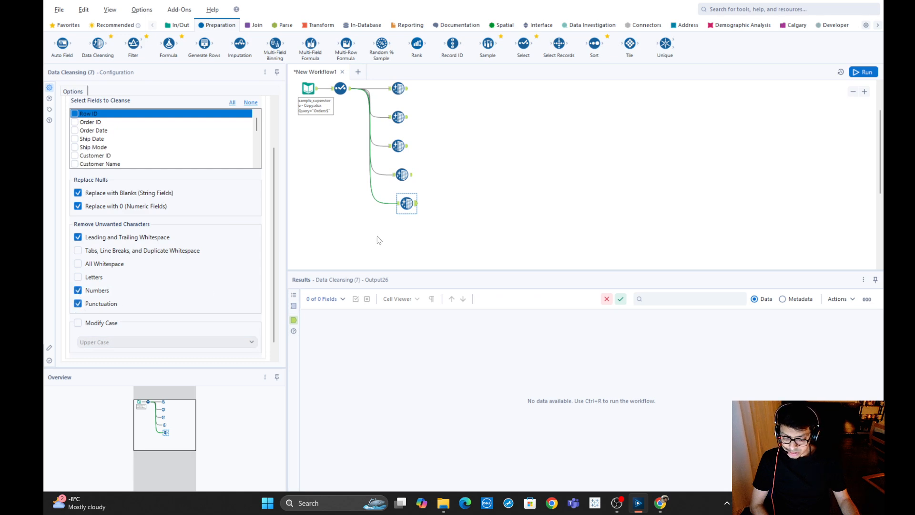
Recheck Order ID in the Select output, review the fifth Data Cleansing tool's removal options, and run the workflow.
left_click(348, 92)
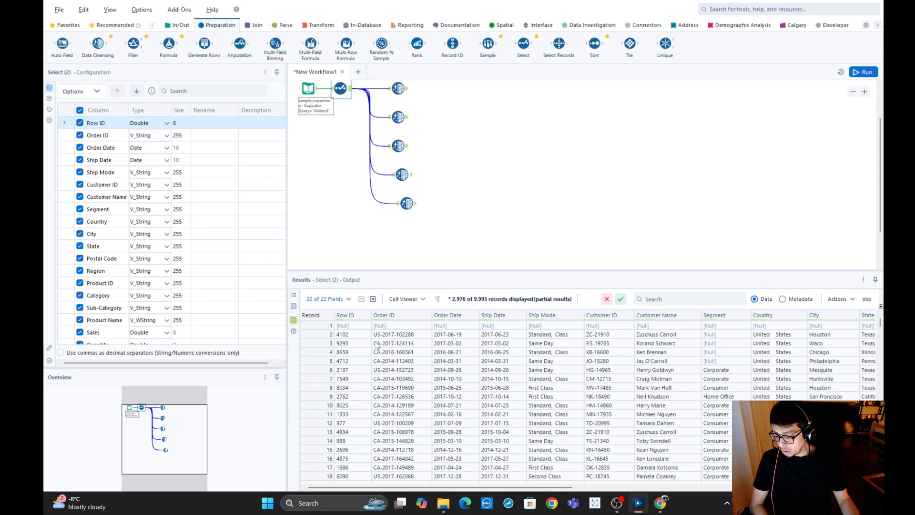
left_click(406, 204)
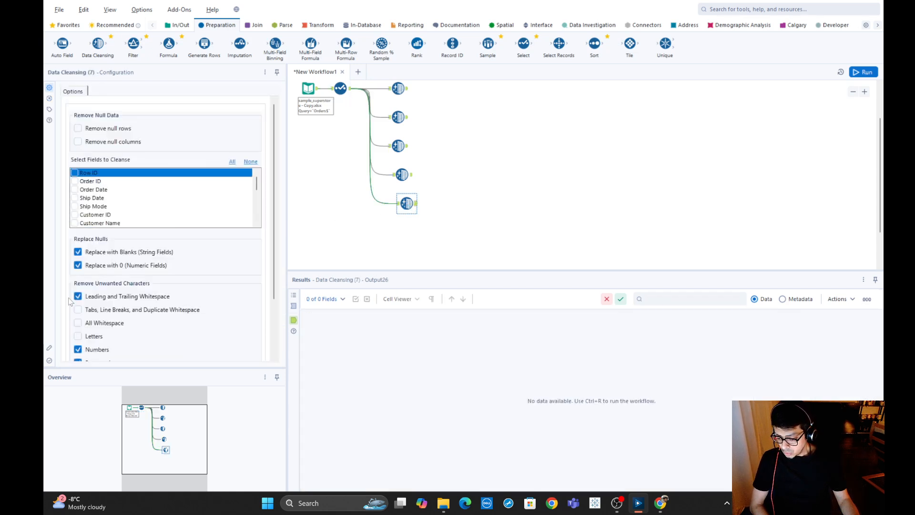
scroll(114, 349, "down", 2)
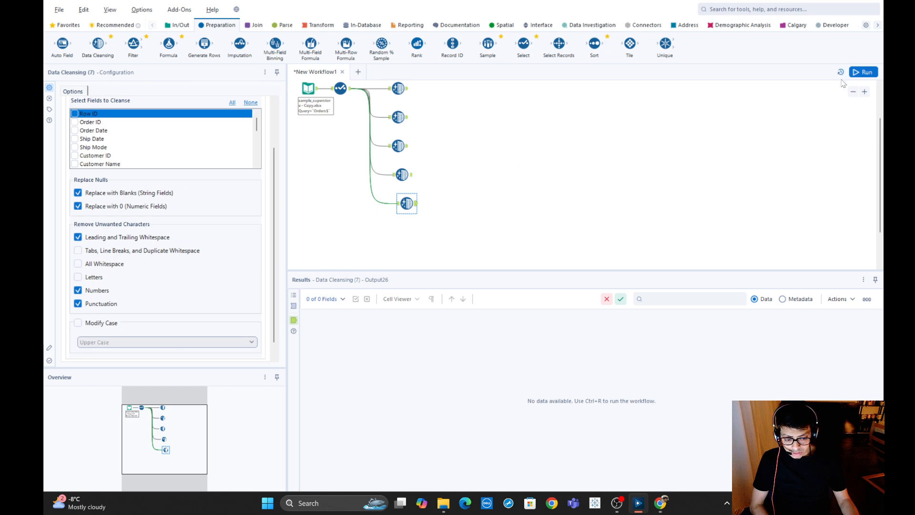
left_click(864, 72)
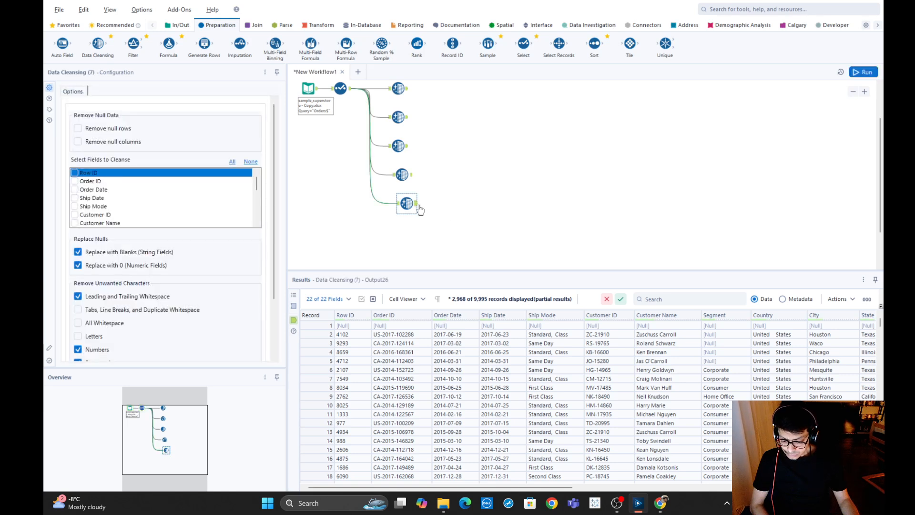
Apply the fifth Data Cleansing tool to Order ID, rerun the workflow, and check that column in its output.
left_click(74, 185)
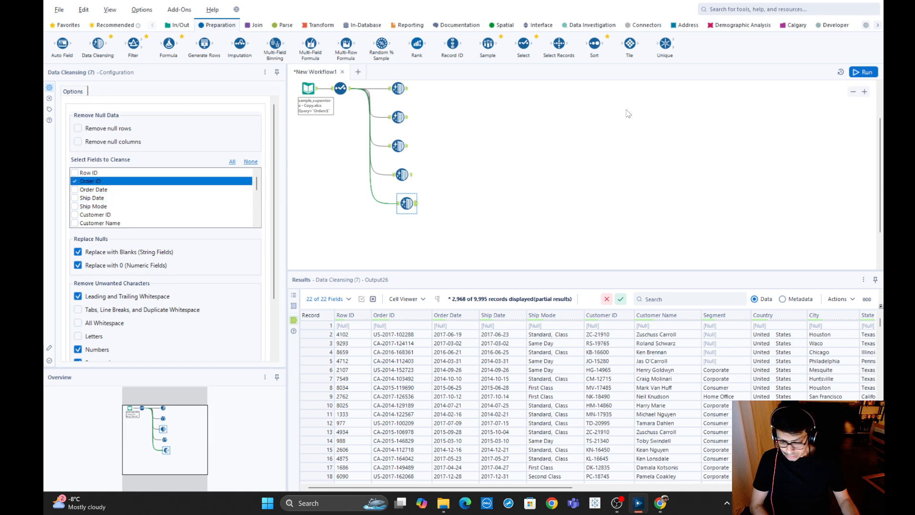
left_click(511, 229)
key("ctrl+r")
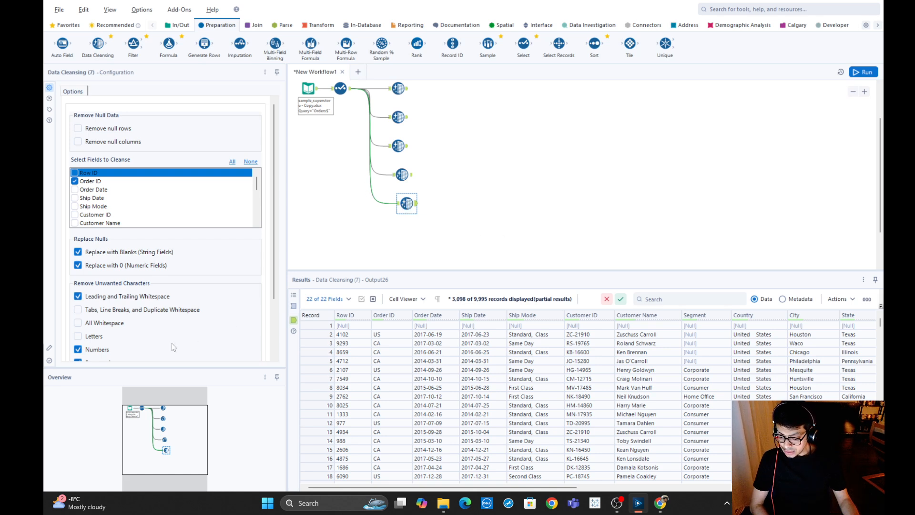
scroll(166, 336, "down", 3)
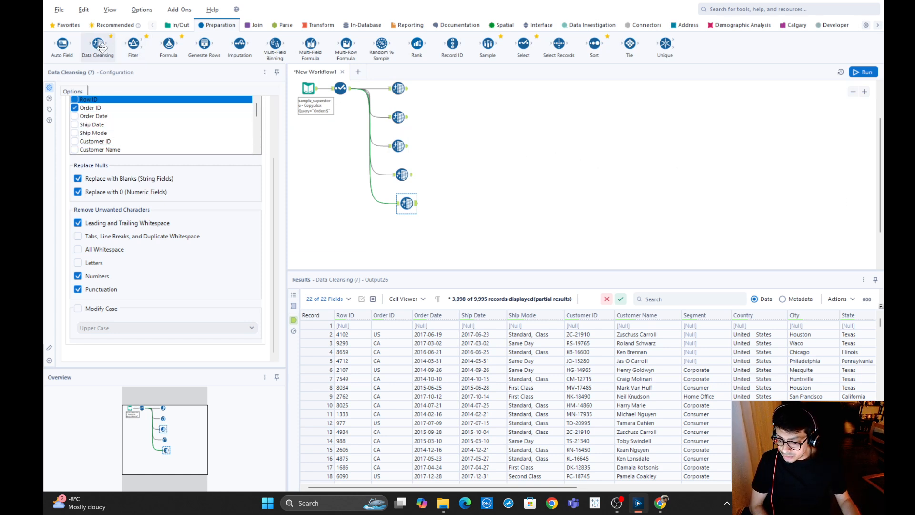
Add a sixth Data Cleansing tool below the fifth, fed by the Select tool, and set it to change Customer Name to Upper Case.
left_click_drag(98, 46, 407, 228)
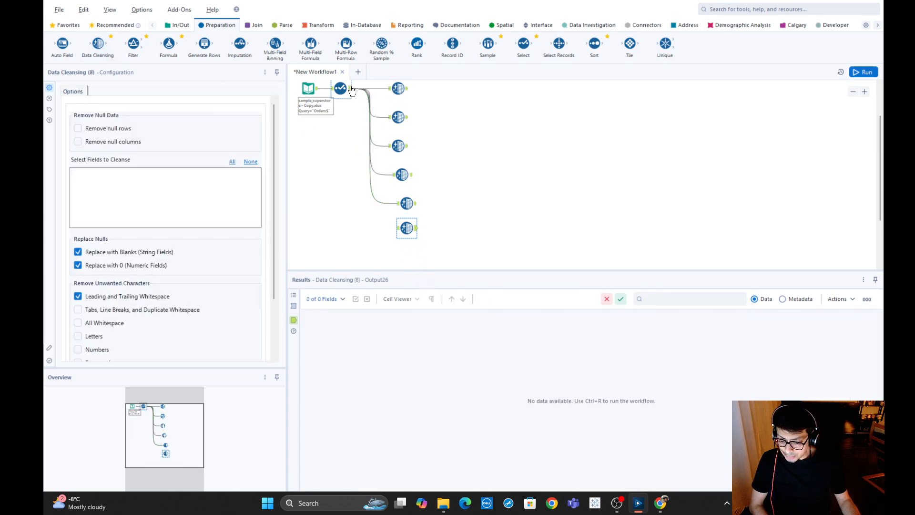
left_click_drag(352, 90, 397, 228)
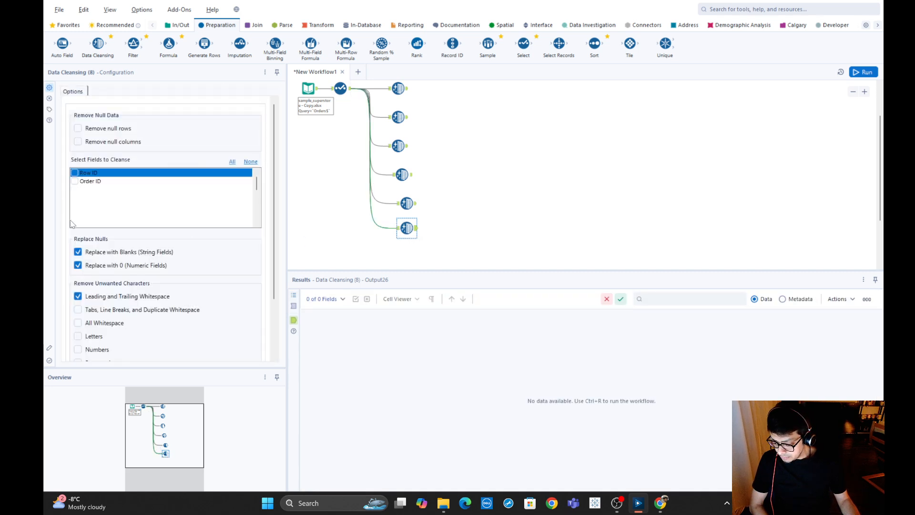
left_click(75, 222)
scroll(147, 321, "down", 2)
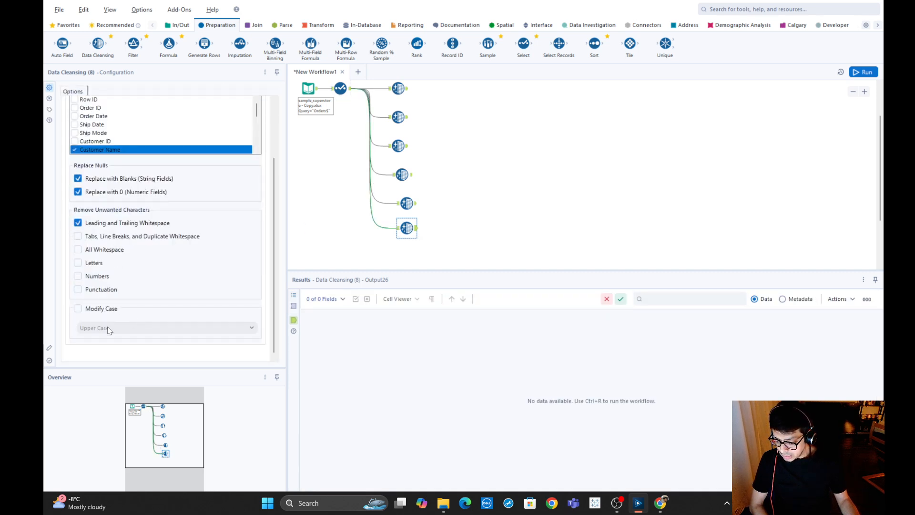
left_click(78, 309)
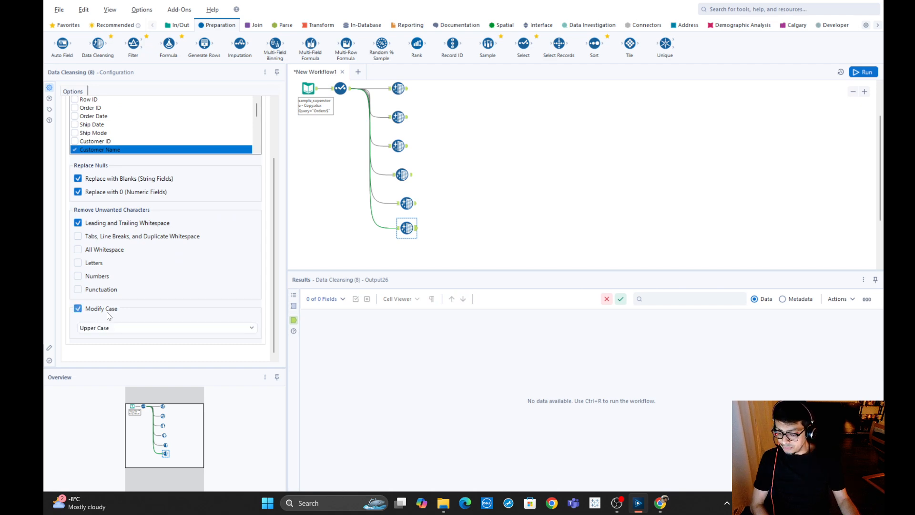
left_click(98, 328)
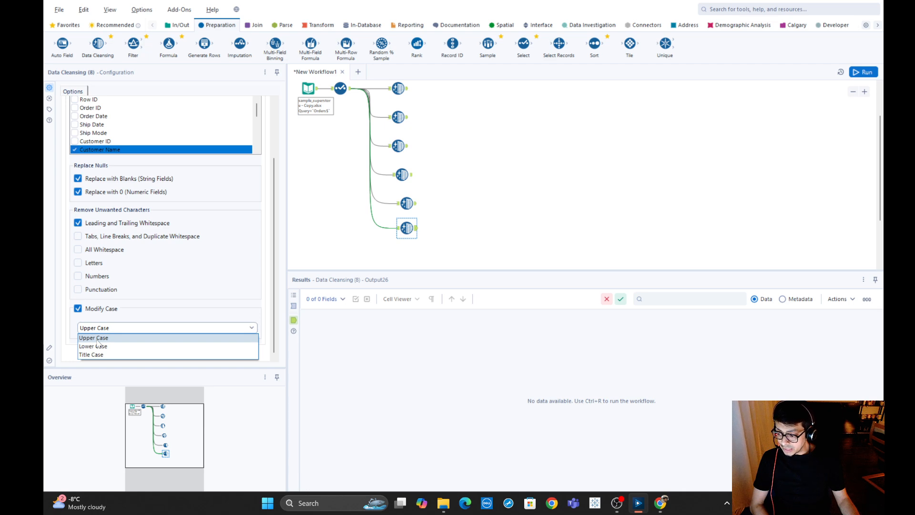
left_click(97, 339)
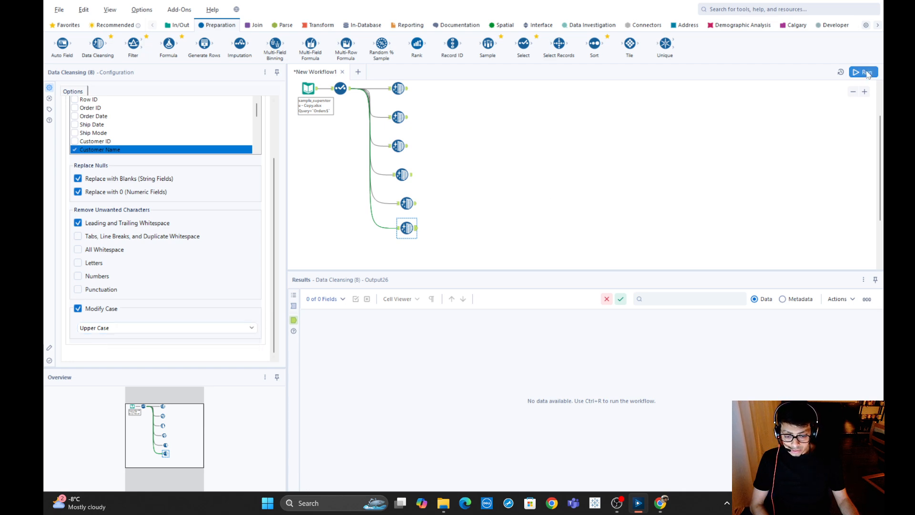
Run the workflow and check the Customer Name column in the sixth Data Cleansing tool's output.
left_click(467, 187)
key("ctrl+r")
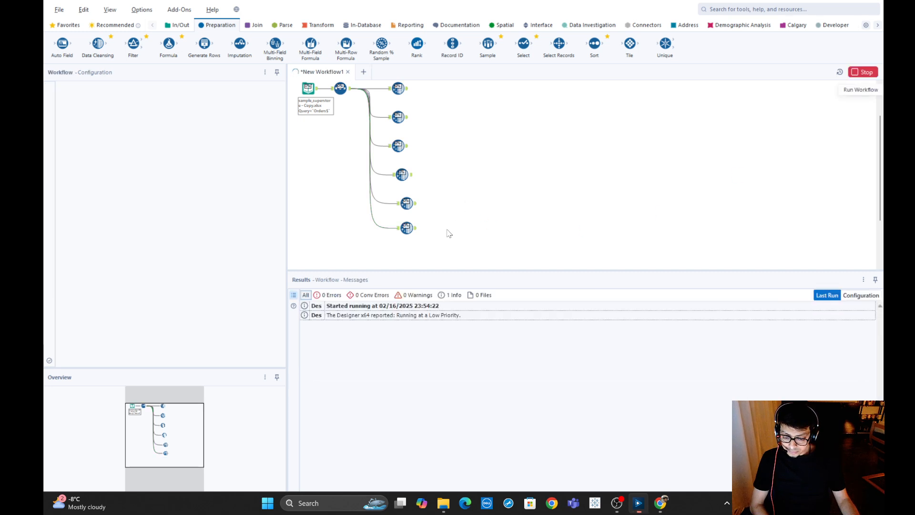
left_click(415, 229)
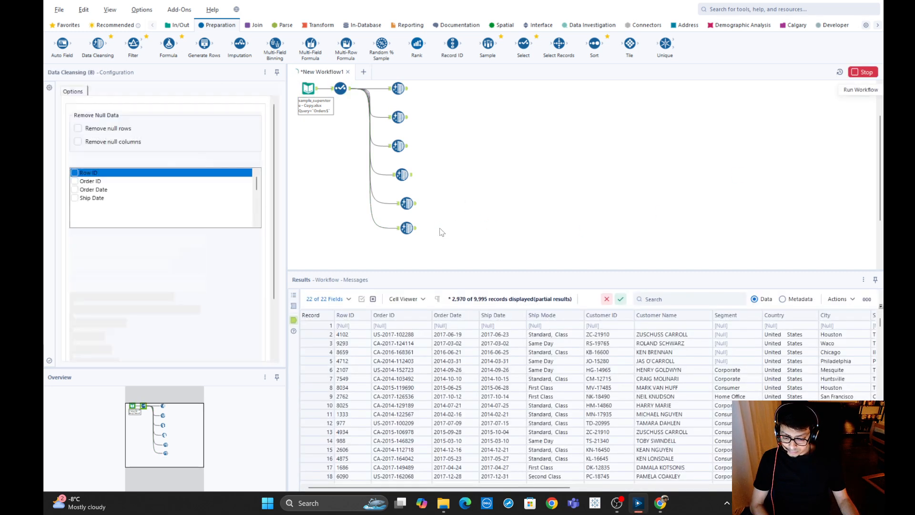
left_click(435, 245)
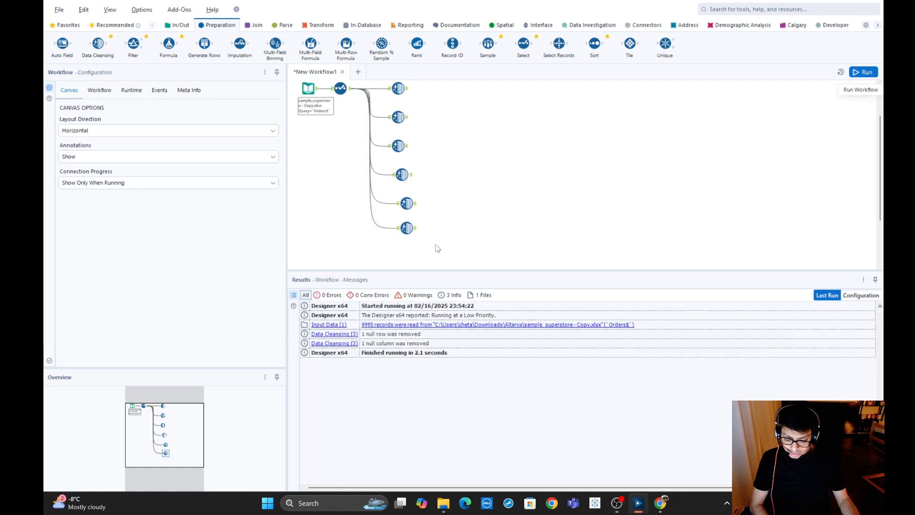
left_click(414, 230)
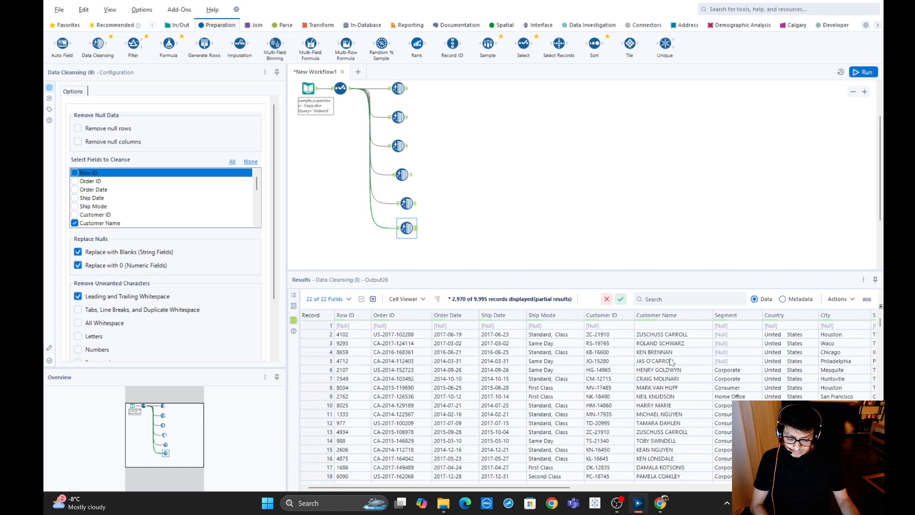
left_click(342, 89)
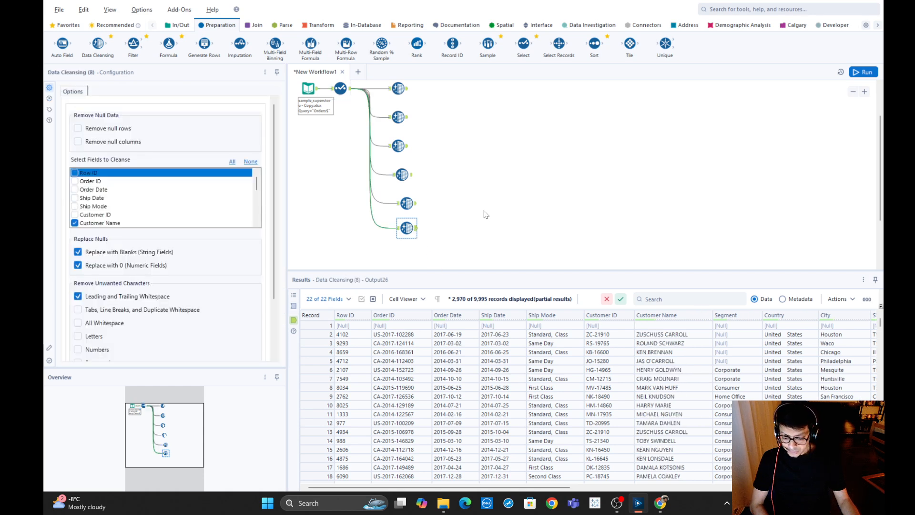
Select all six Data Cleansing tools and review the null replacement, unwanted character and Modify Case options.
scroll(437, 202, "up", 1)
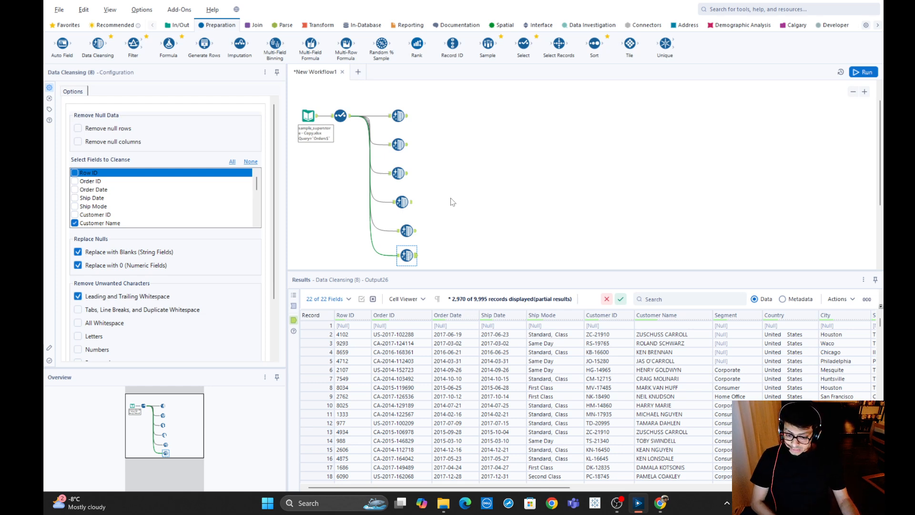
scroll(452, 201, "down", 1)
left_click_drag(364, 91, 475, 262)
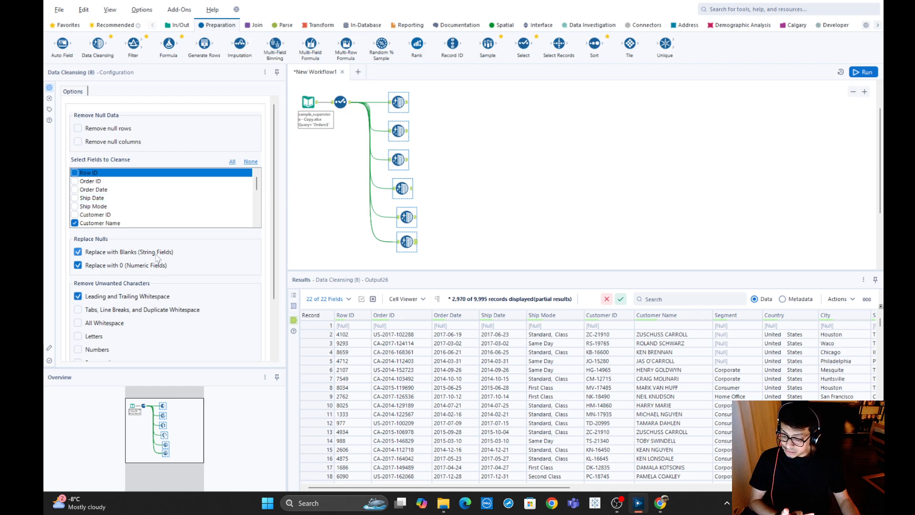
scroll(146, 269, "down", 2)
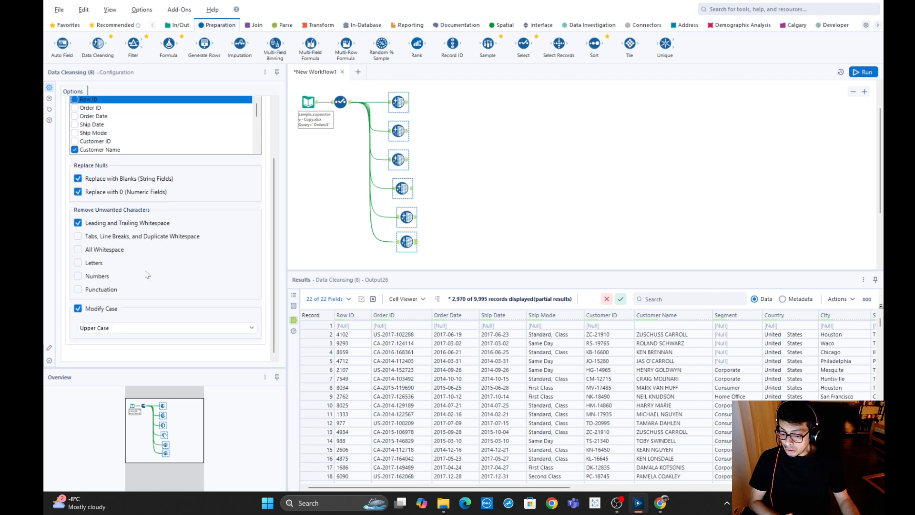